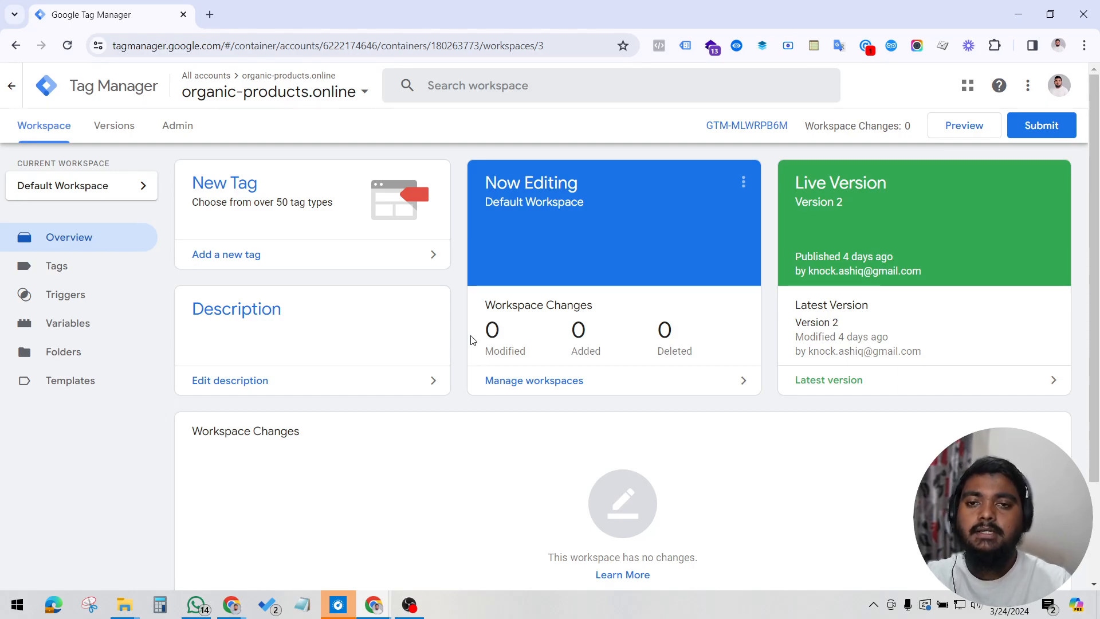
- Open analytics.google.com in a new browser tab and start creating a new account from the admin settings
key("ctrl+t")
type("analytics.google.com")
key("Return")
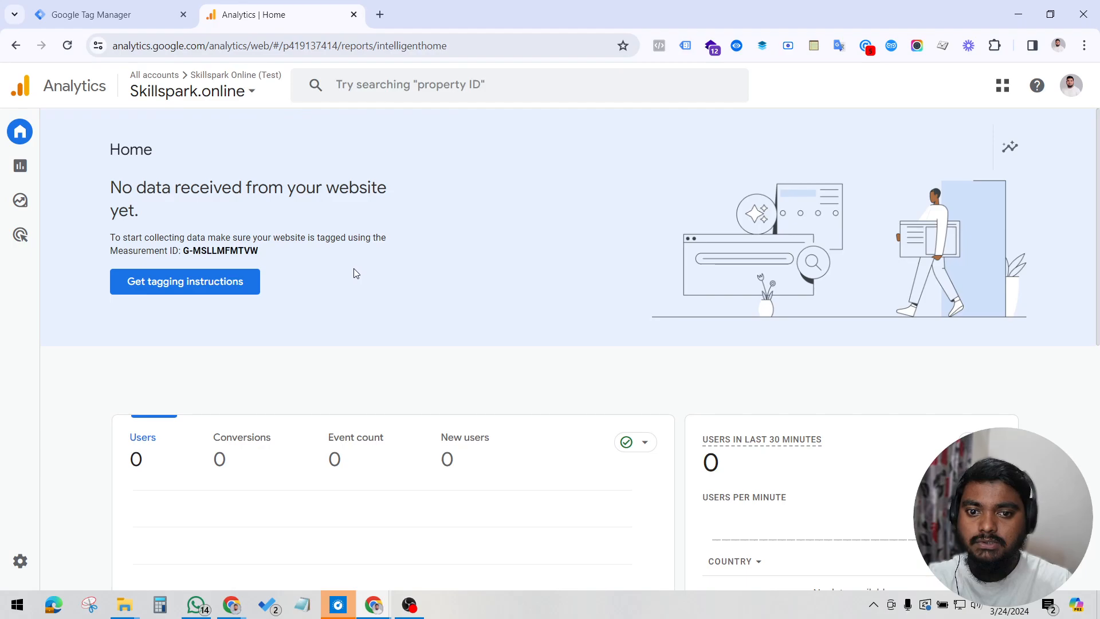
mouse_move(1, 539)
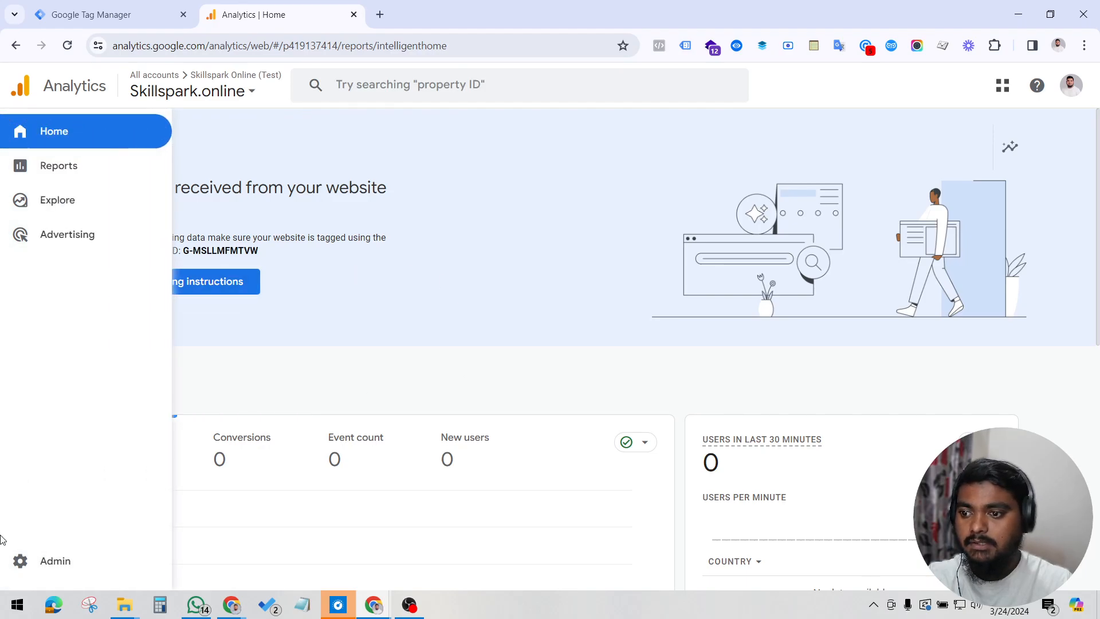
left_click(52, 561)
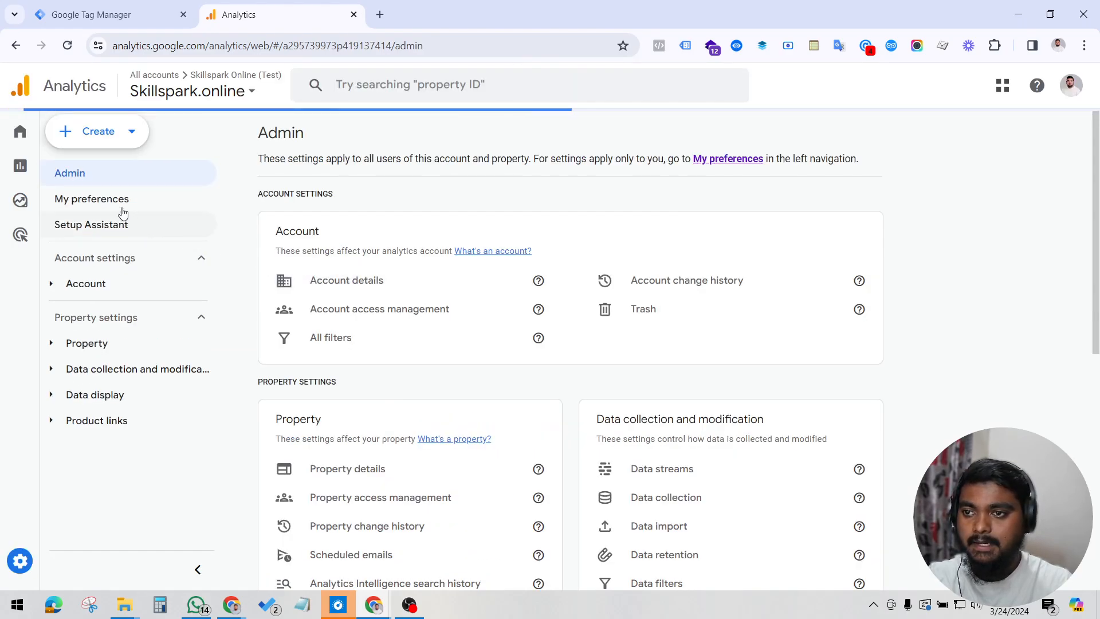
left_click(123, 140)
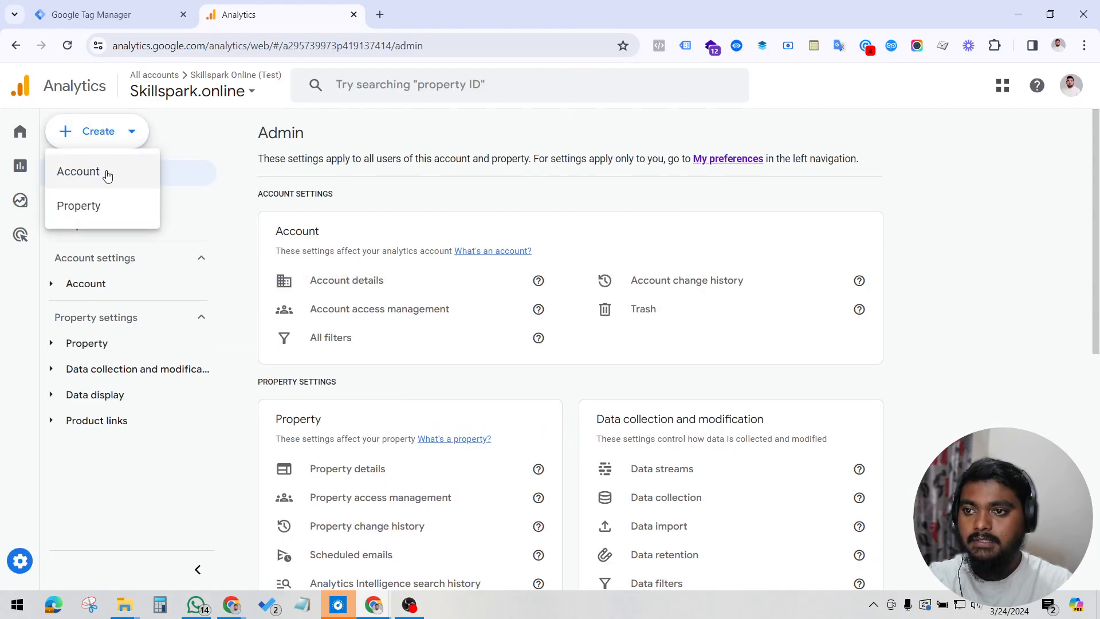
left_click(77, 179)
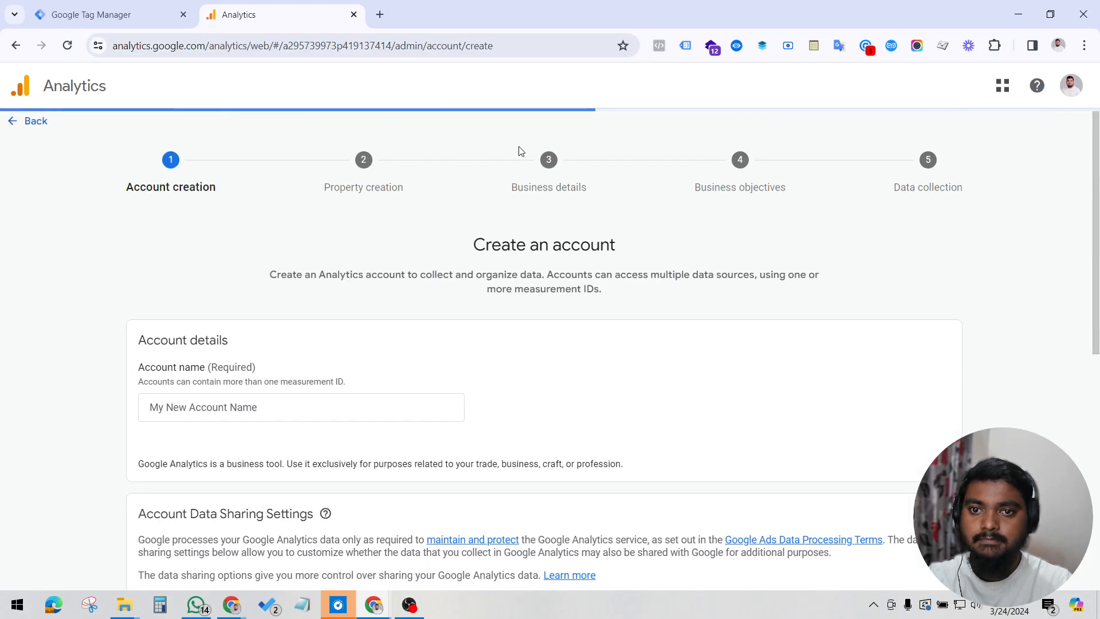
- Enter Organic Products as the name of the new Analytics account
left_click(326, 416)
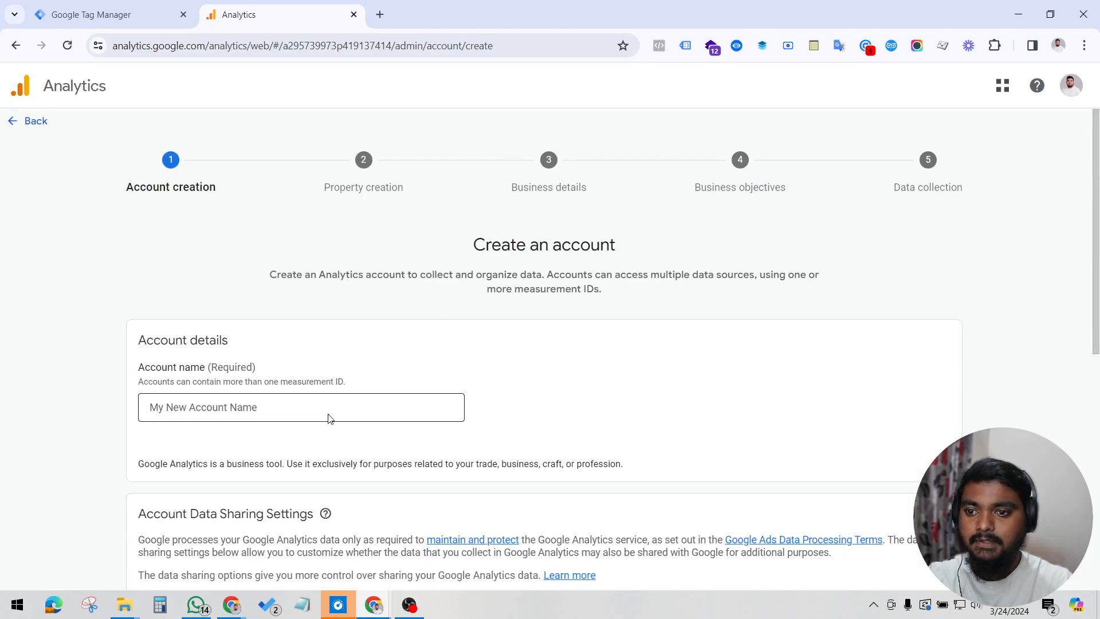
left_click(381, 382)
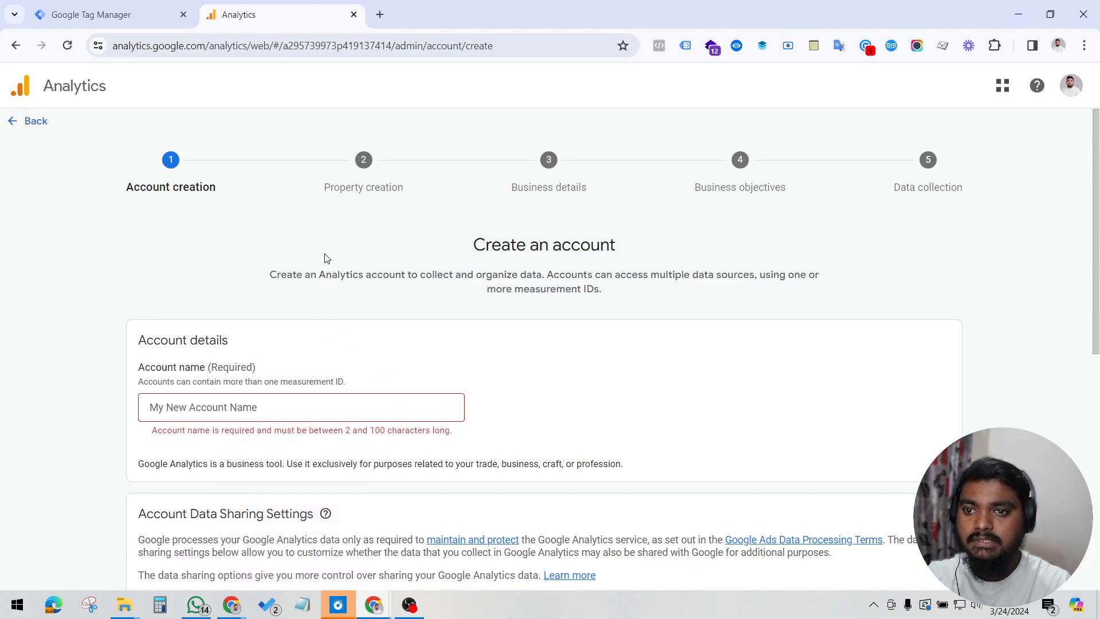
scroll(493, 229, "down", 6)
scroll(489, 277, "up", 6)
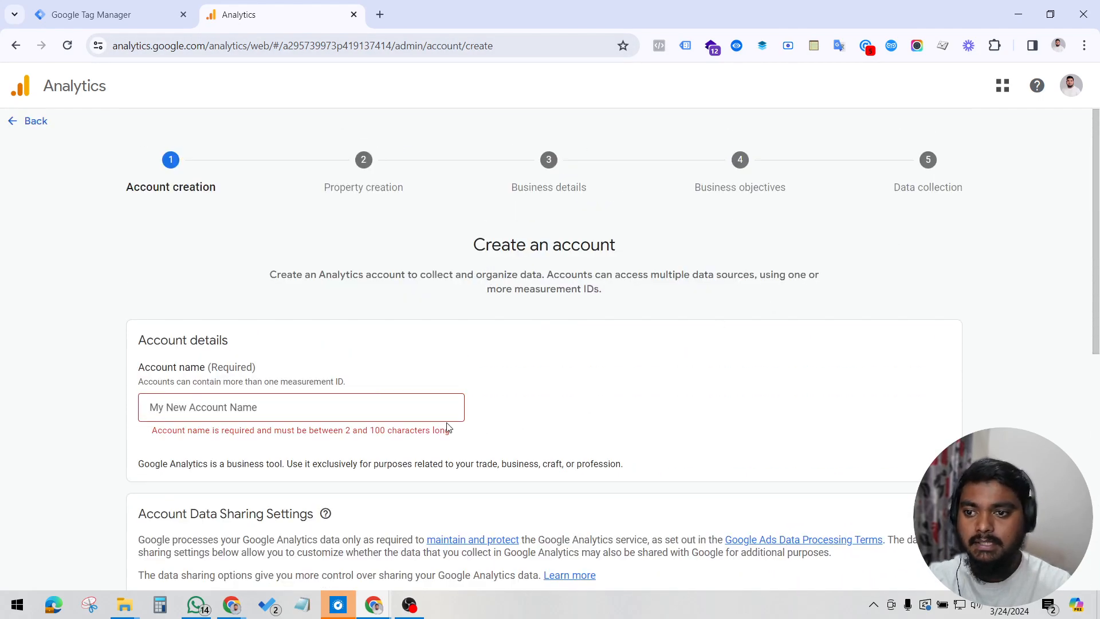
left_click(424, 410)
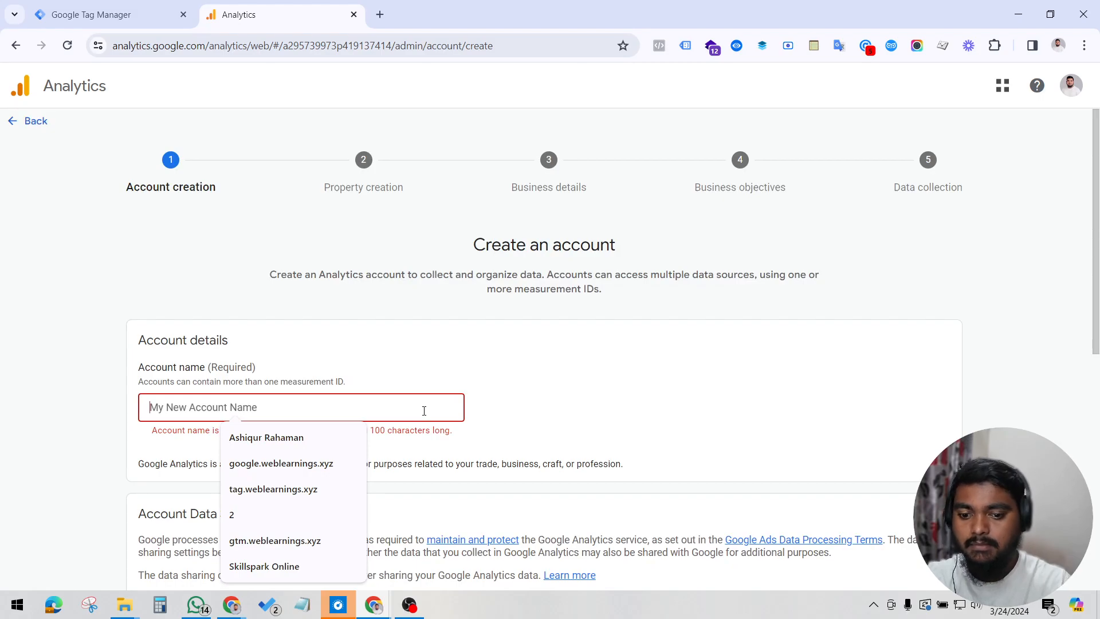
type("Online Pro")
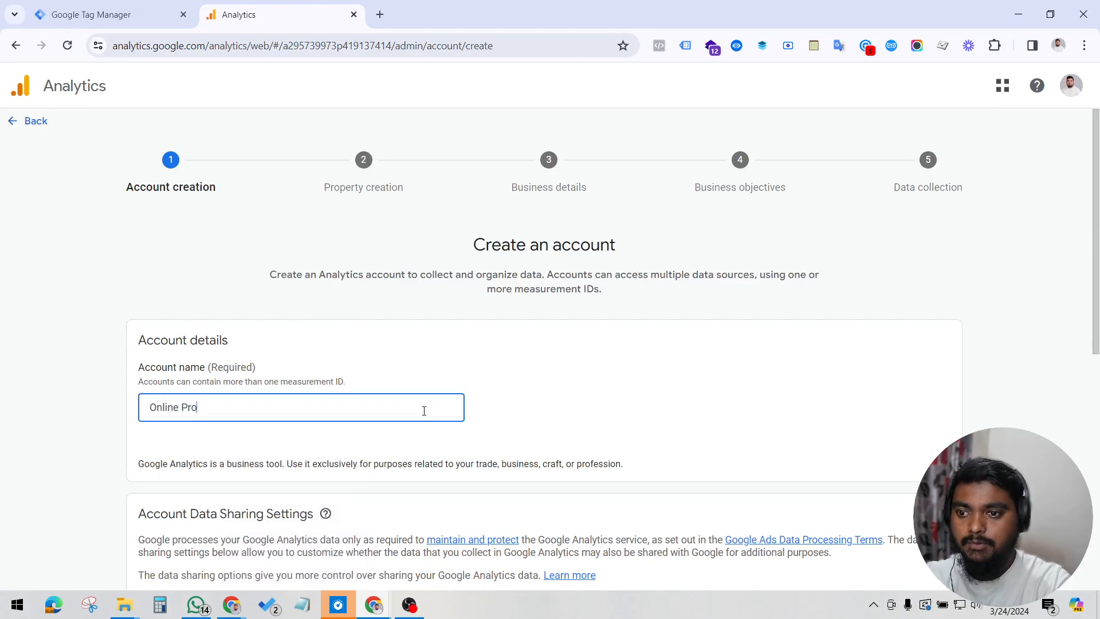
type("duct")
key("ctrl+a")
key("BackSpace")
type("Or")
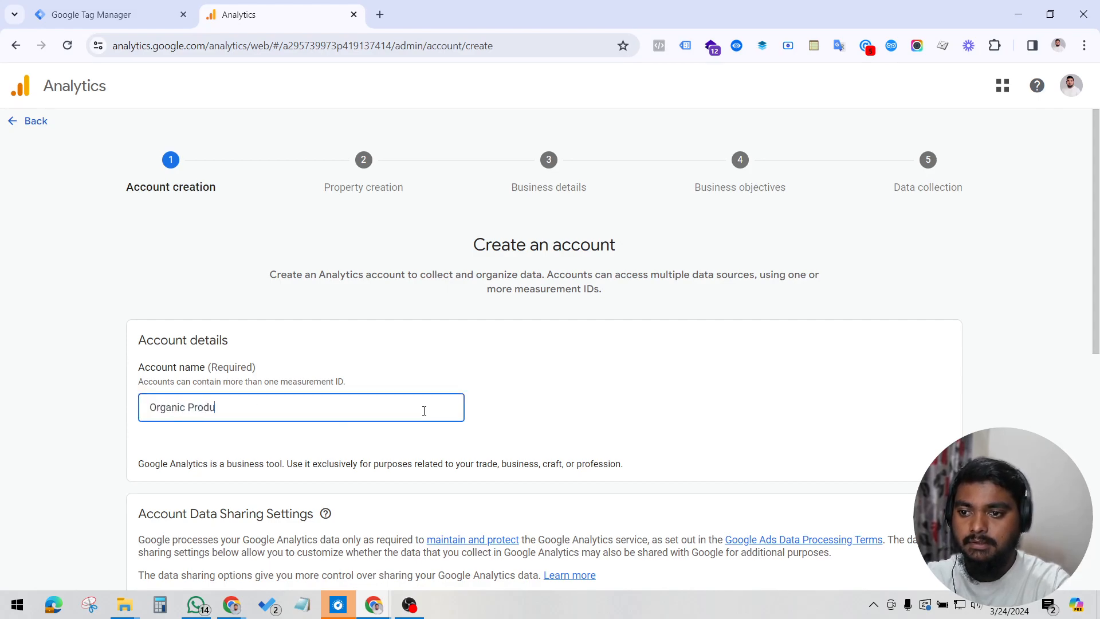
- Keep the default account data sharing settings and continue to property creation
scroll(424, 410, "down", 3)
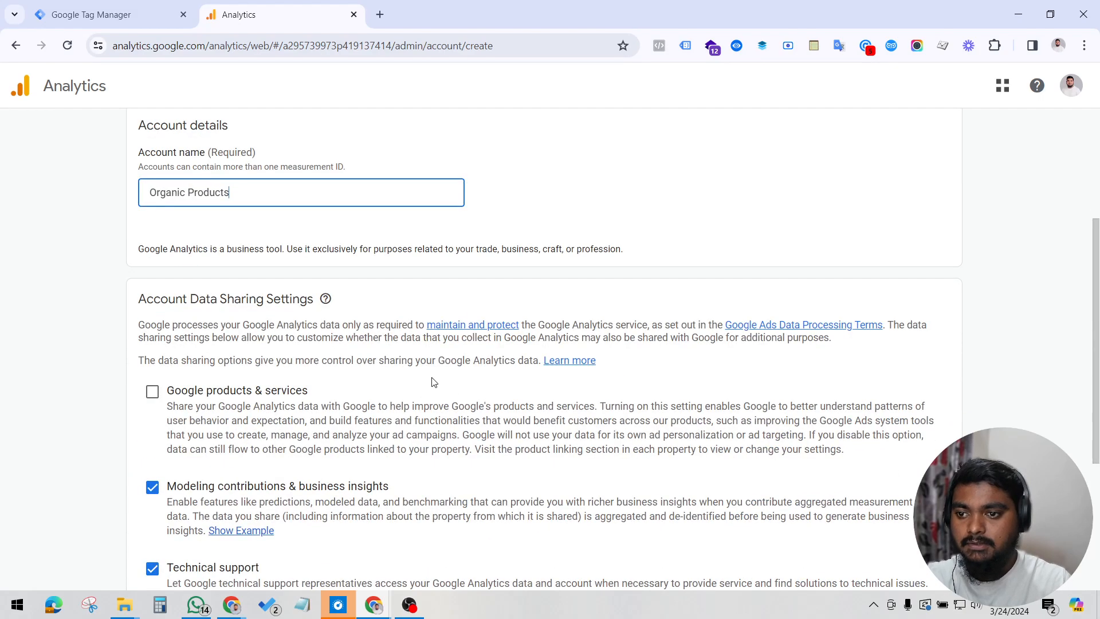
scroll(446, 395, "down", 2)
scroll(455, 355, "down", 2)
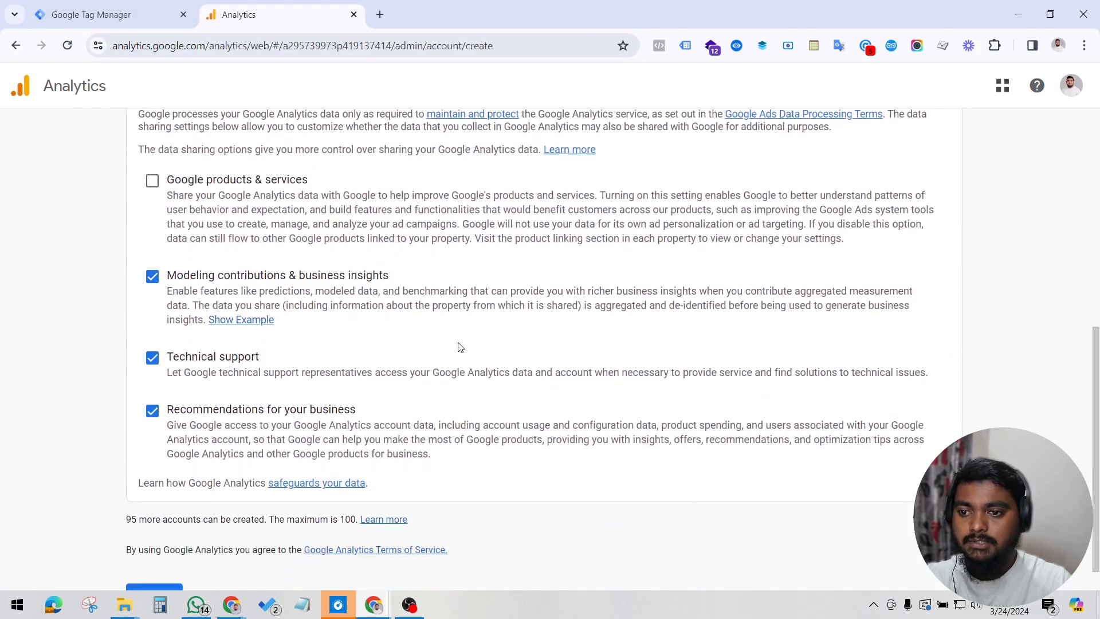
left_click(158, 564)
- Copy the website address organic-products.online from a new browser tab and use it, without the protocol prefix, as the property name
left_click(379, 410)
left_click(109, 15)
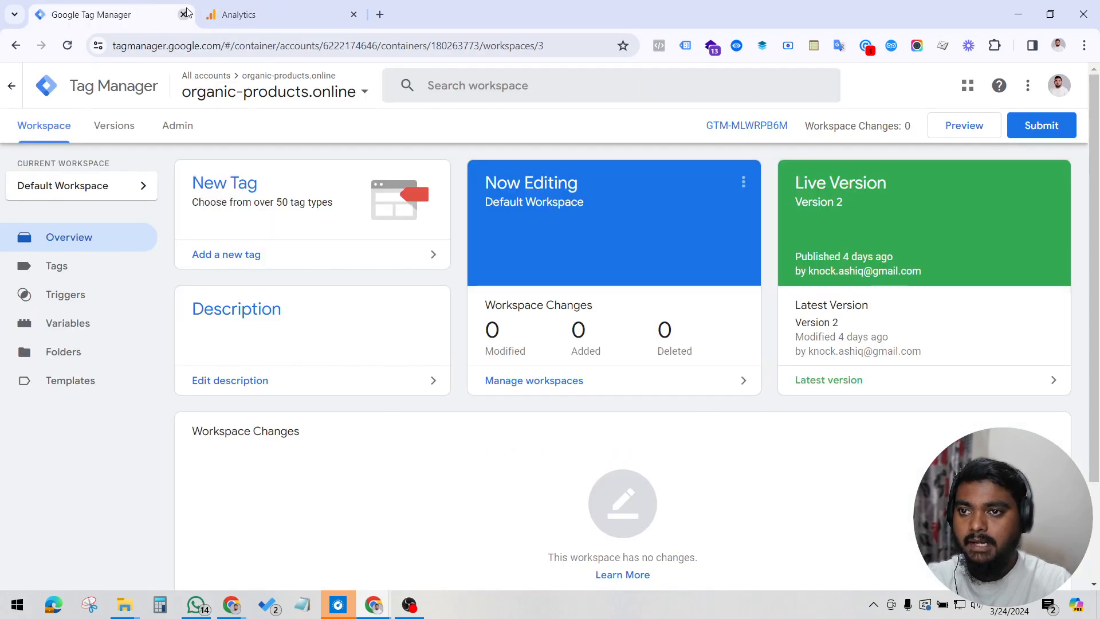
left_click(380, 14)
type("organic-products.online")
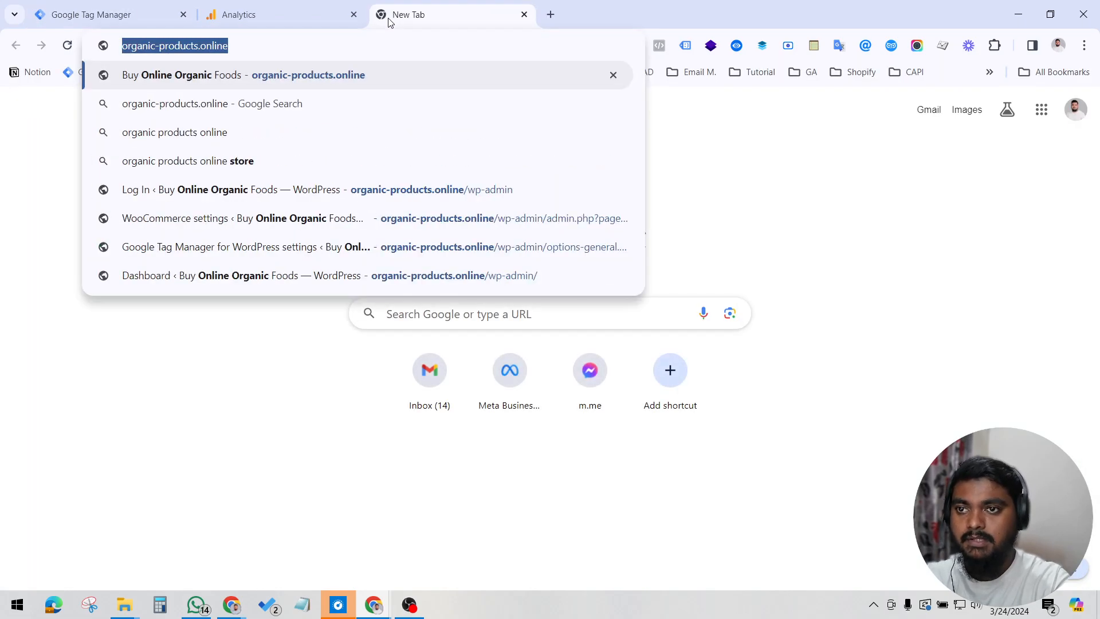
key("ctrl+c")
left_click(286, 14)
key("ctrl+v")
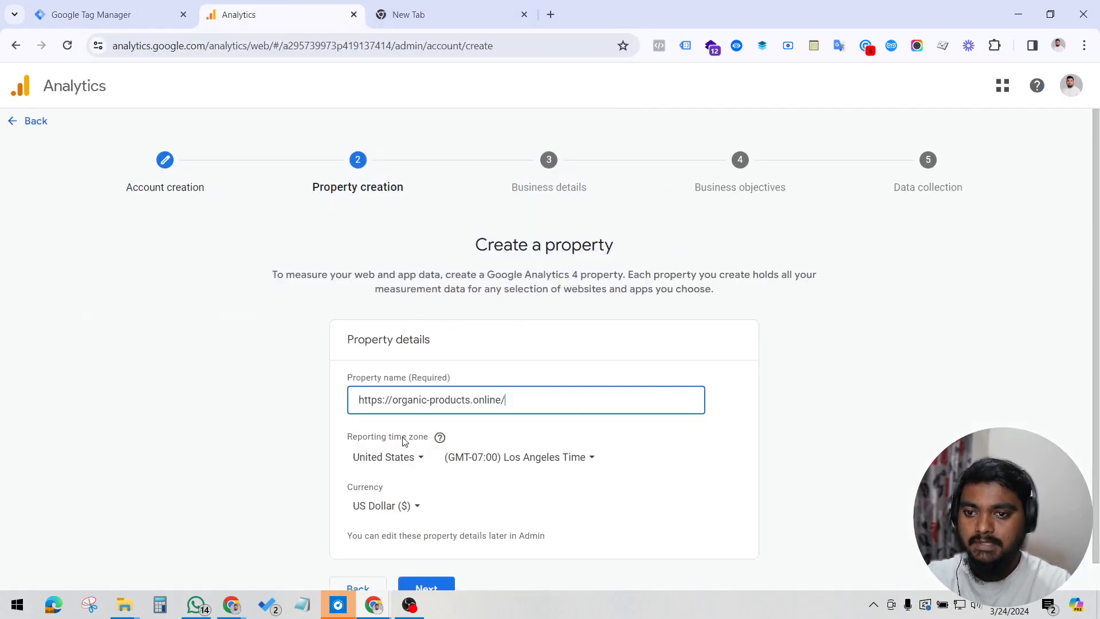
left_click_drag(390, 399, 313, 395)
key("BackSpace")
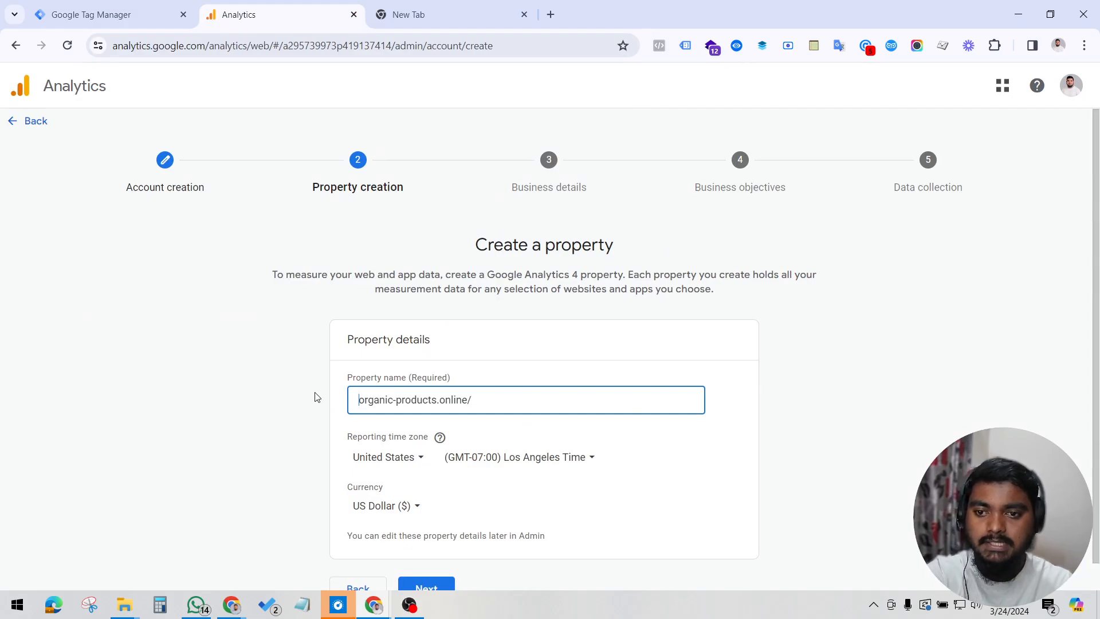
- Keep the United States reporting time zone and US Dollar currency, and continue to the business details
scroll(207, 420, "down", 1)
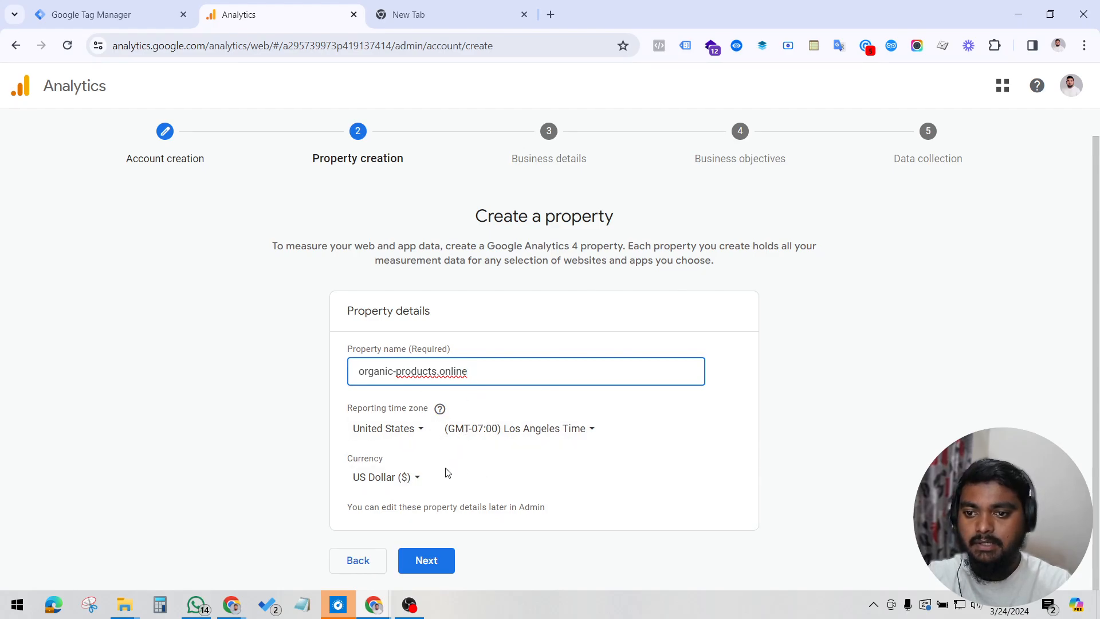
left_click(393, 431)
scroll(496, 270, "down", 1)
left_click(299, 472)
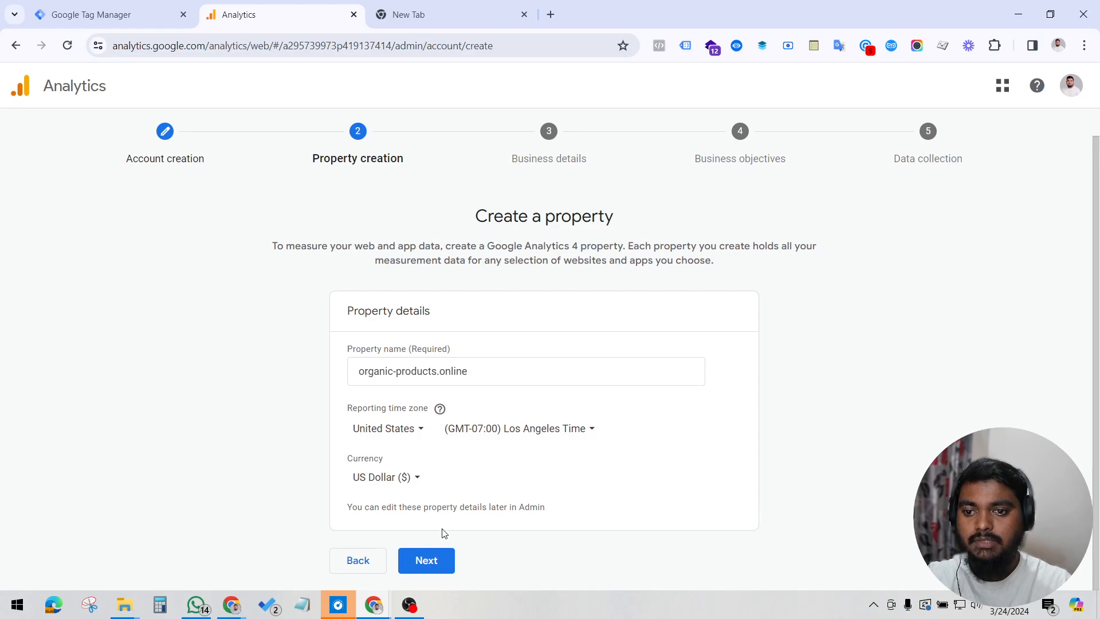
left_click(433, 565)
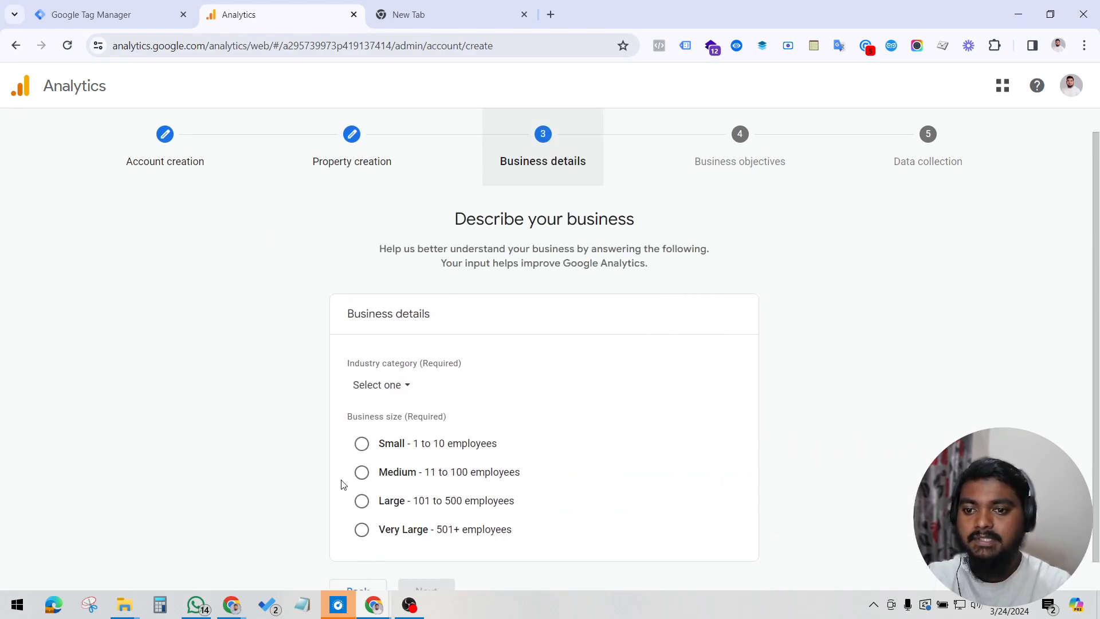
- Set the industry category to Food & Drink and the business size to Small, and continue to the business objectives
left_click(376, 401)
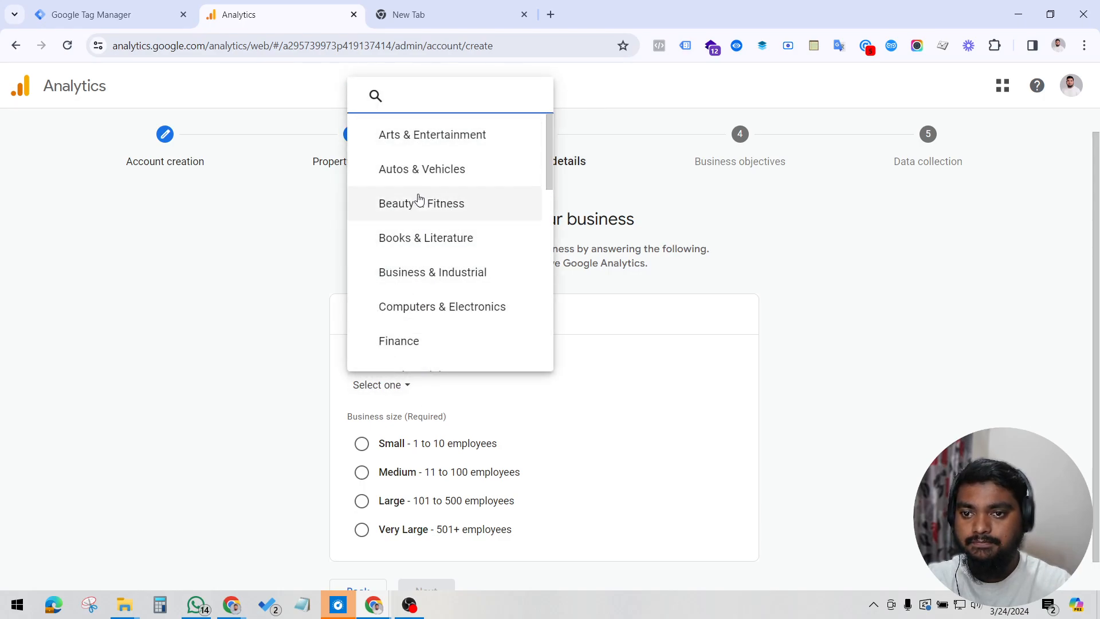
type("go")
key("BackSpace")
type("food")
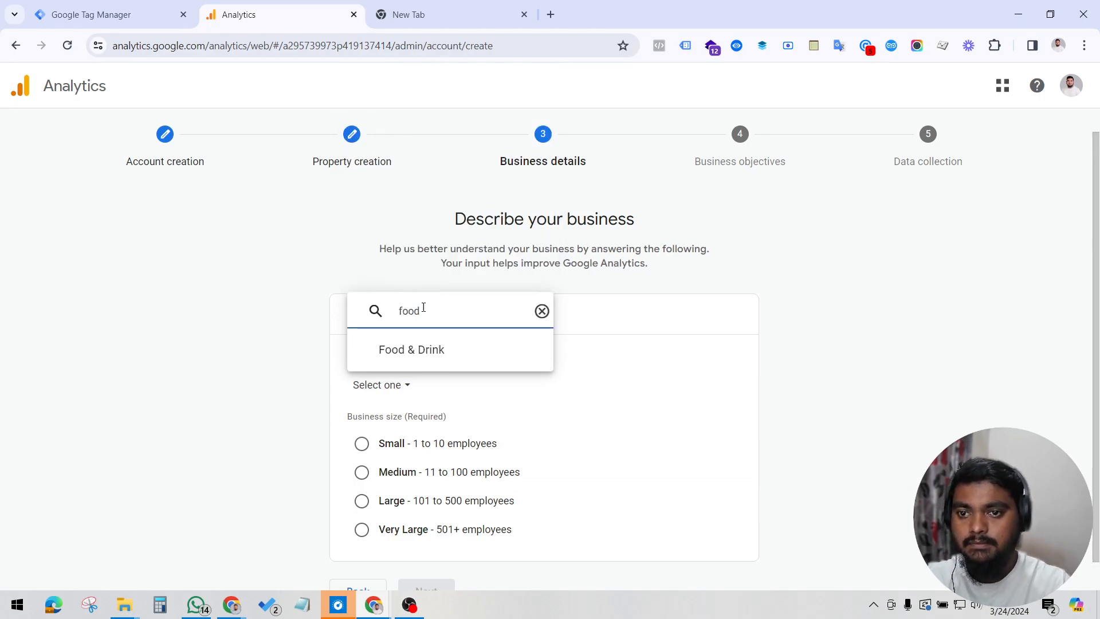
left_click(411, 349)
left_click(362, 444)
scroll(430, 504, "down", 1)
left_click(441, 562)
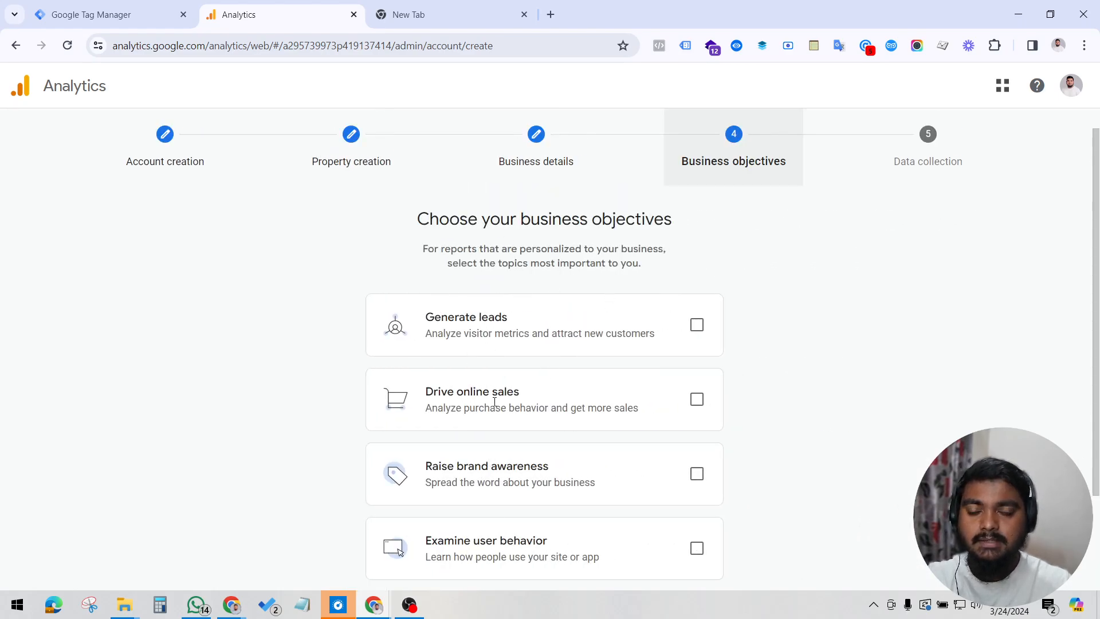
- Try Get baseline reports as the business objective in place of the four individual objectives
scroll(538, 356, "down", 2)
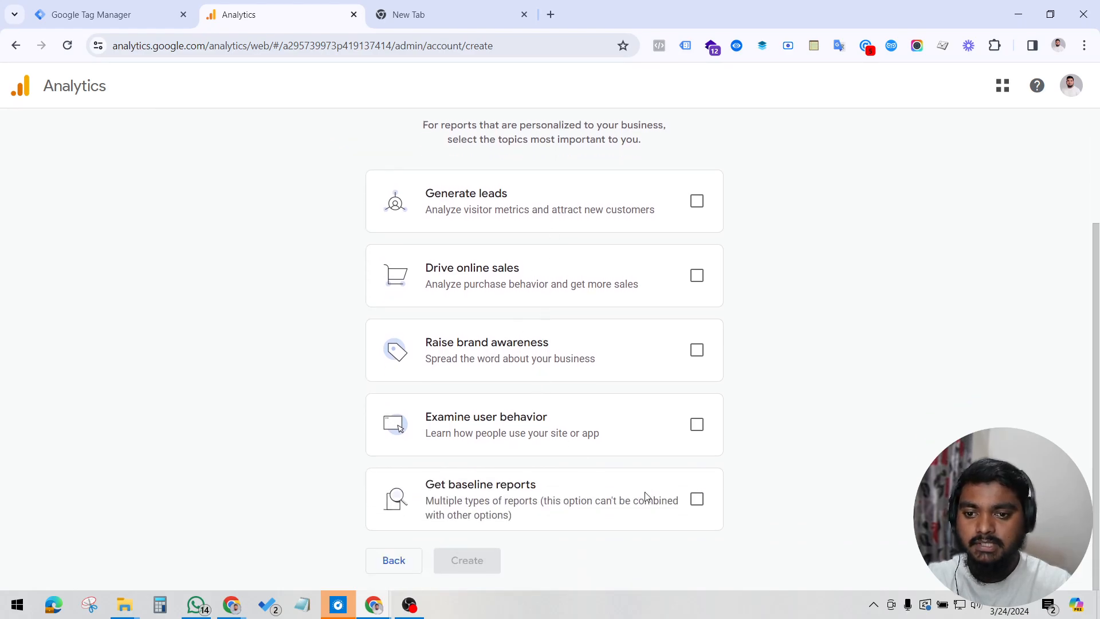
left_click(696, 201)
left_click(697, 275)
left_click(696, 349)
left_click(695, 434)
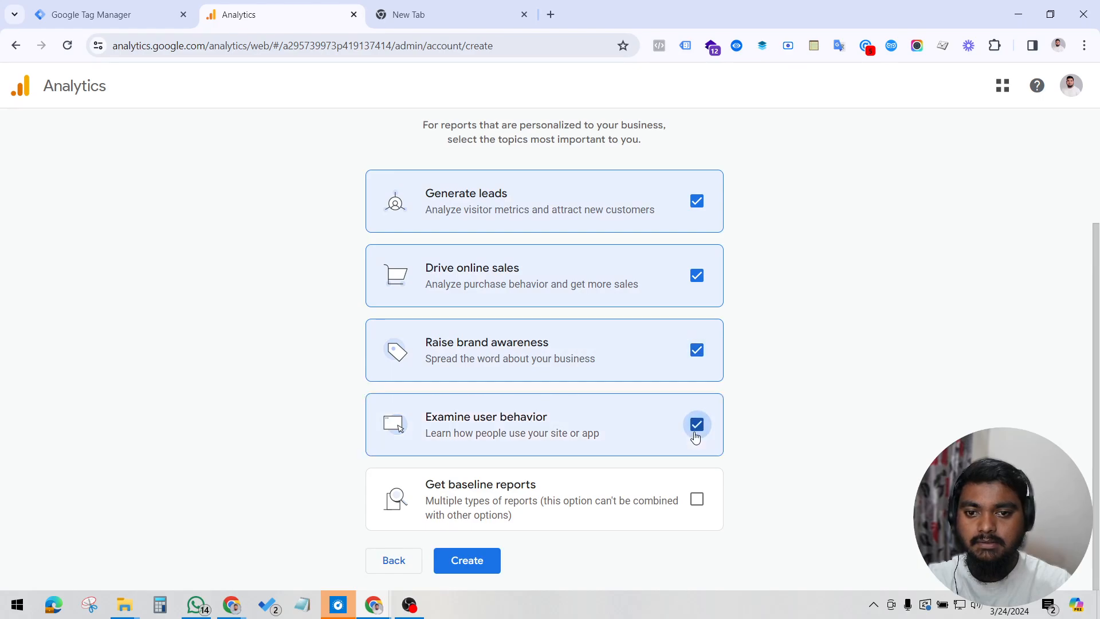
left_click(696, 499)
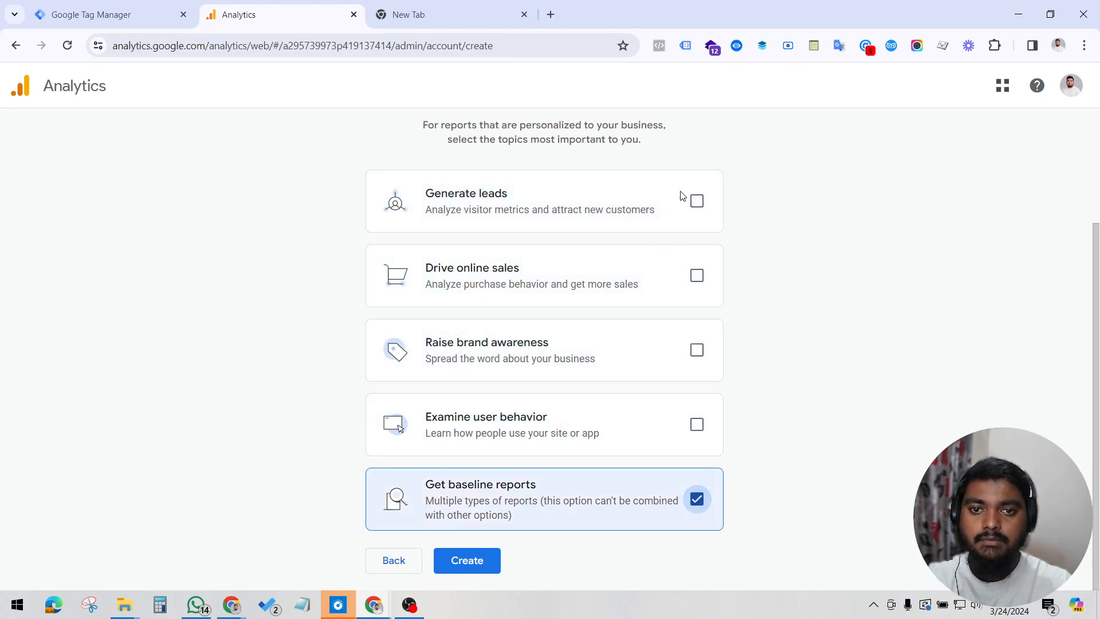
- Select the Generate leads, Drive online sales, Raise brand awareness and Examine user behavior objectives
left_click(696, 201)
left_click(696, 275)
left_click(697, 349)
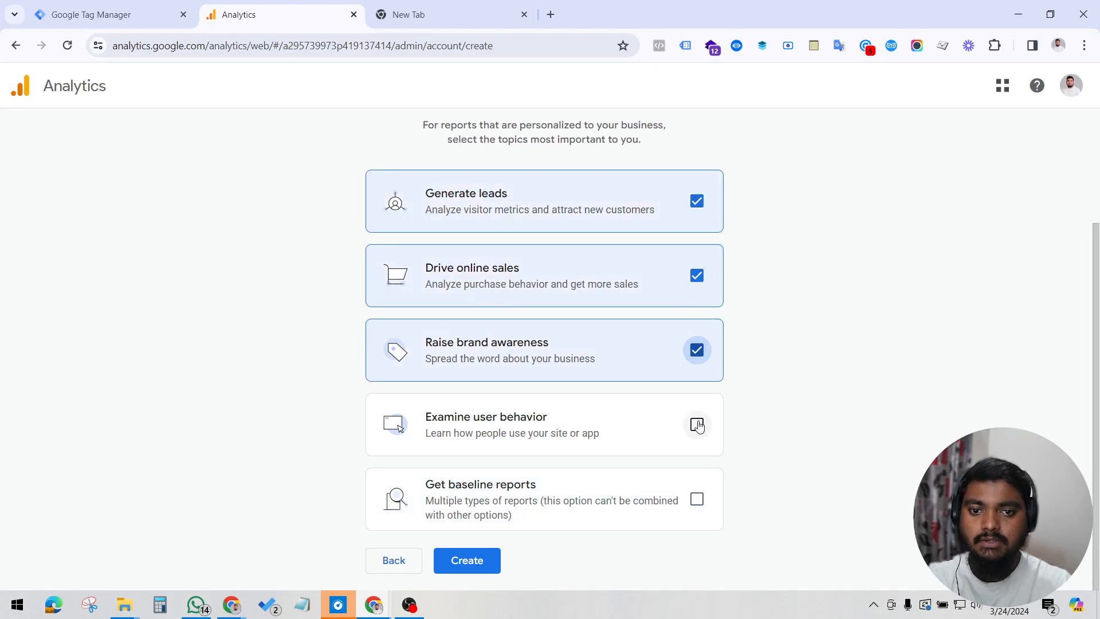
left_click(697, 424)
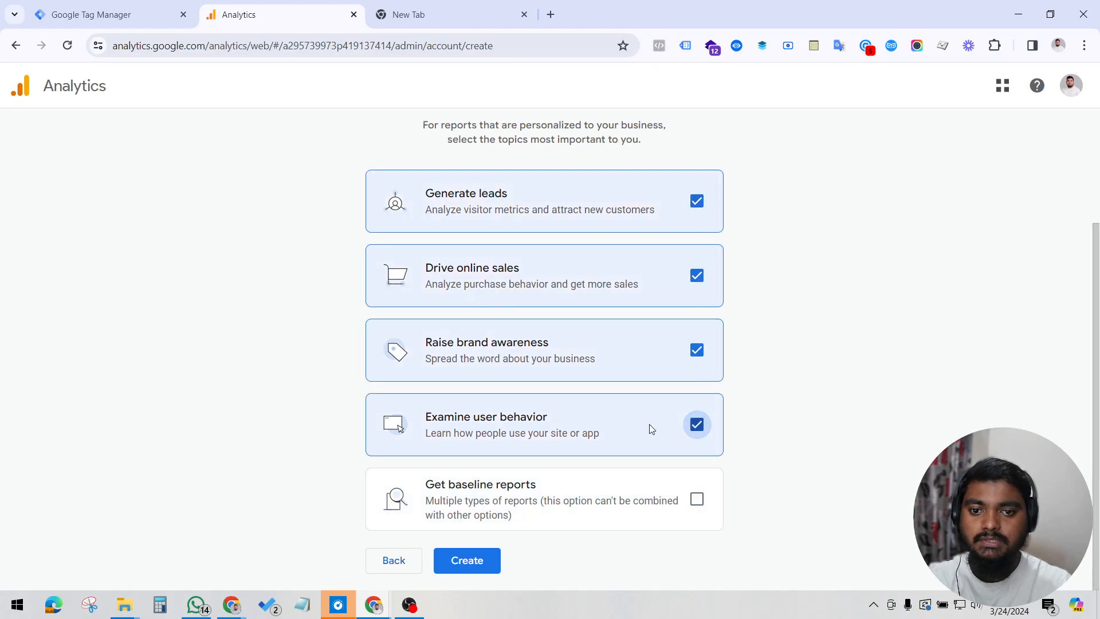
- Create the account and accept the Google Analytics Terms of Service and the Data Processing Terms
left_click(480, 562)
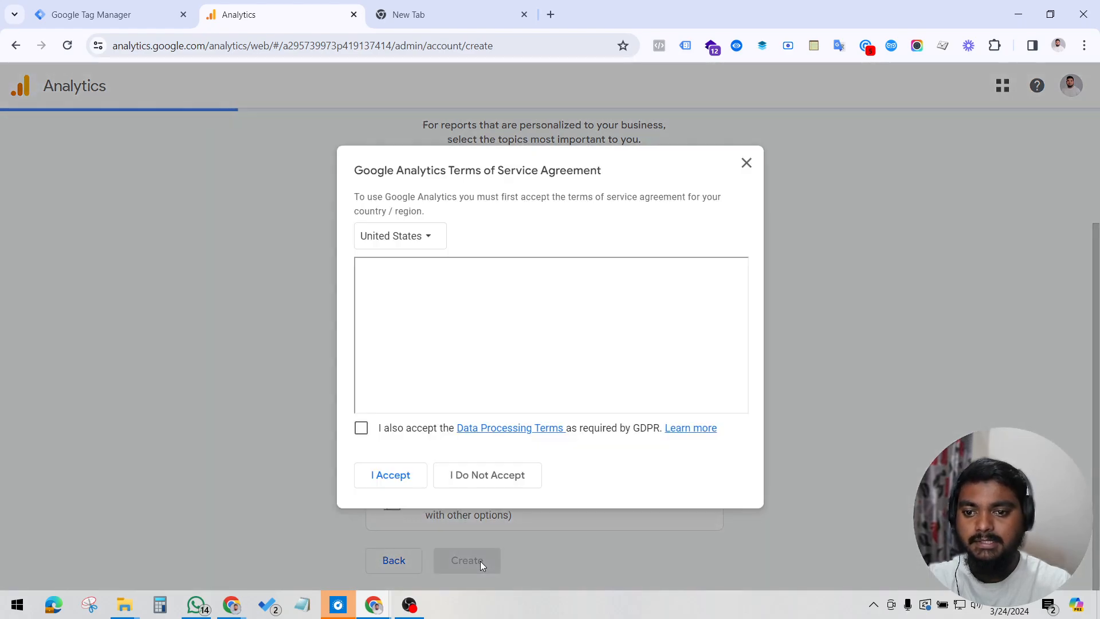
left_click(360, 429)
left_click(392, 484)
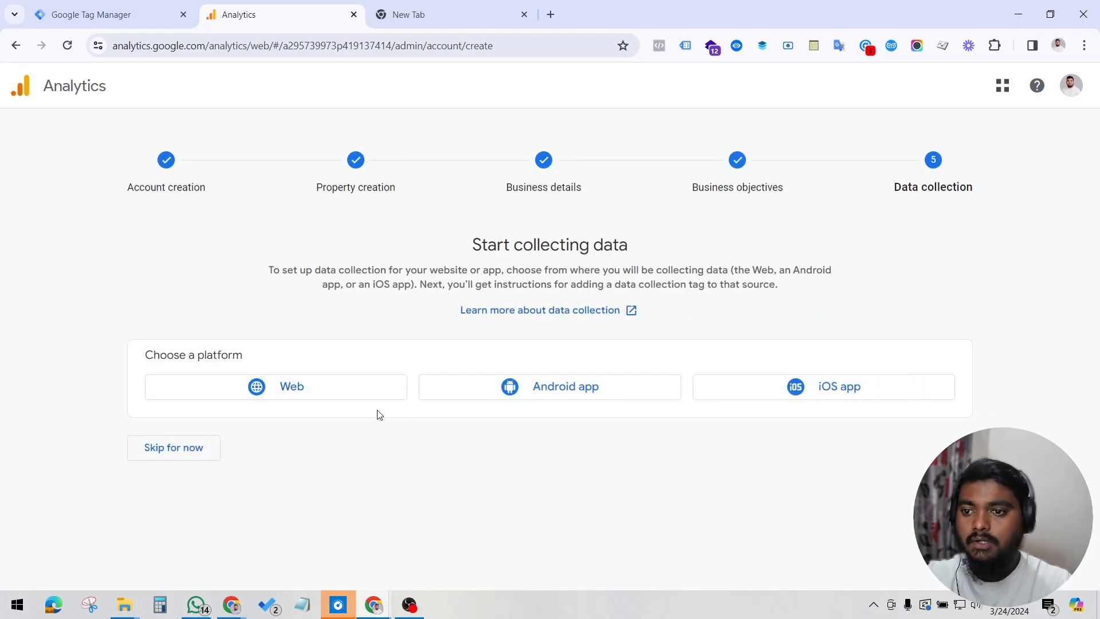
left_click(298, 387)
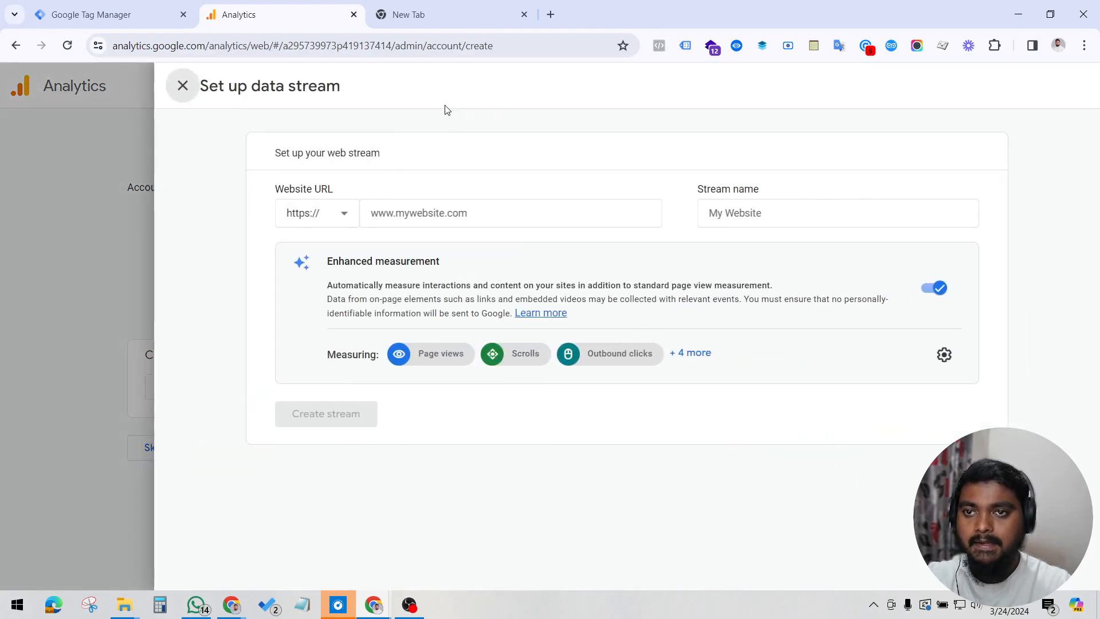
left_click(422, 217)
type("https://organic-products.online/")
left_click_drag(406, 220, 299, 221)
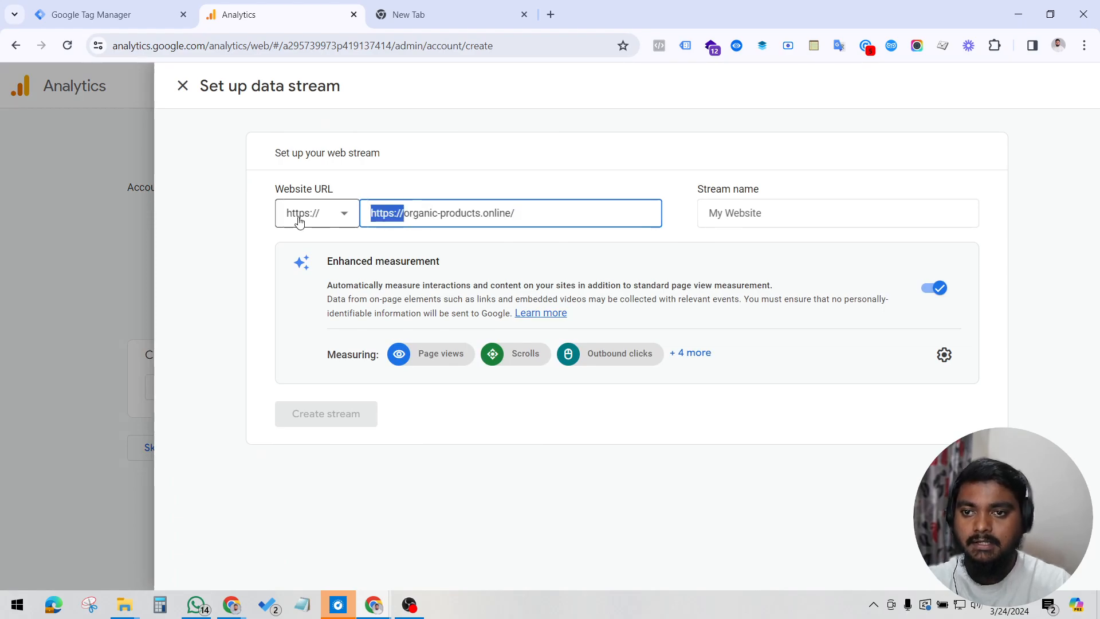
key("BackSpace")
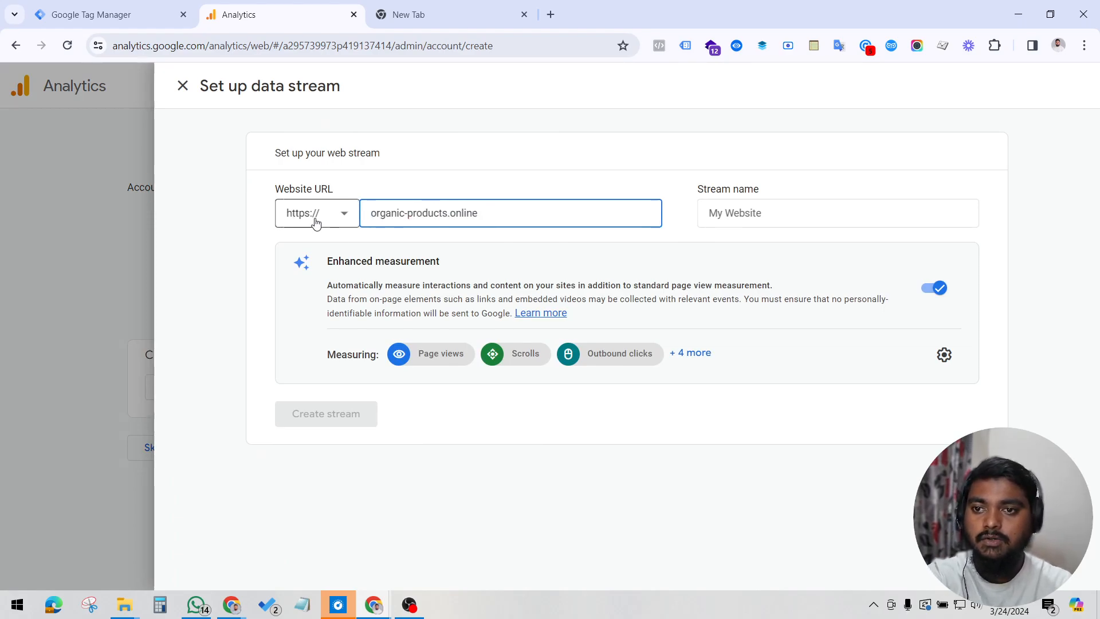
left_click(308, 219)
left_click(259, 229)
left_click(294, 223)
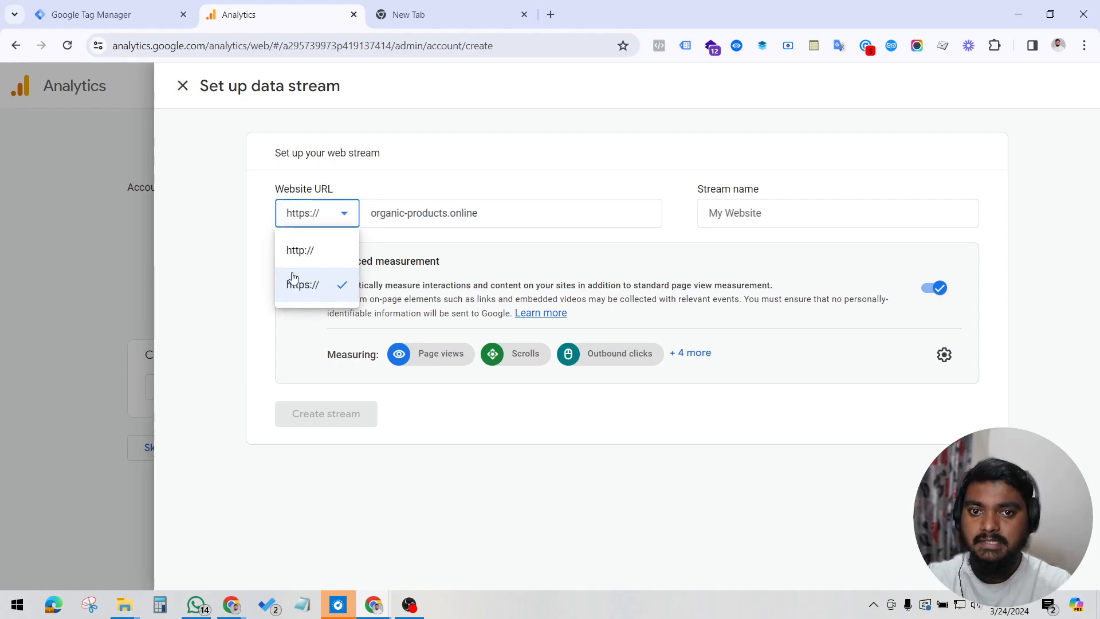
left_click(258, 235)
- Name the web stream Organic Products and create it with enhanced measurement left on
left_click(750, 212)
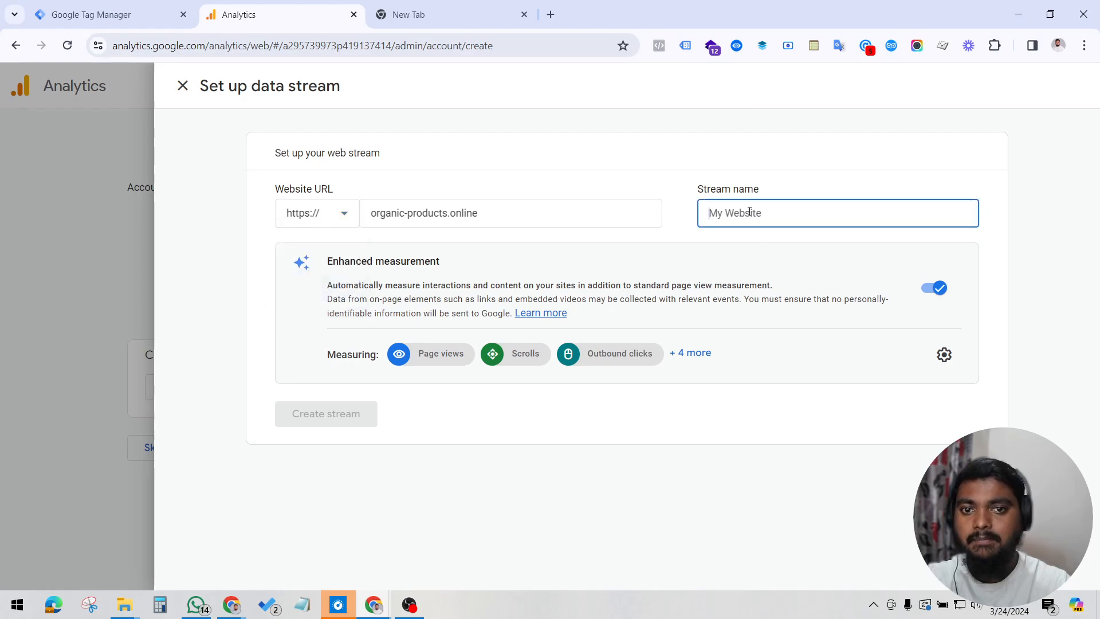
type("Organic")
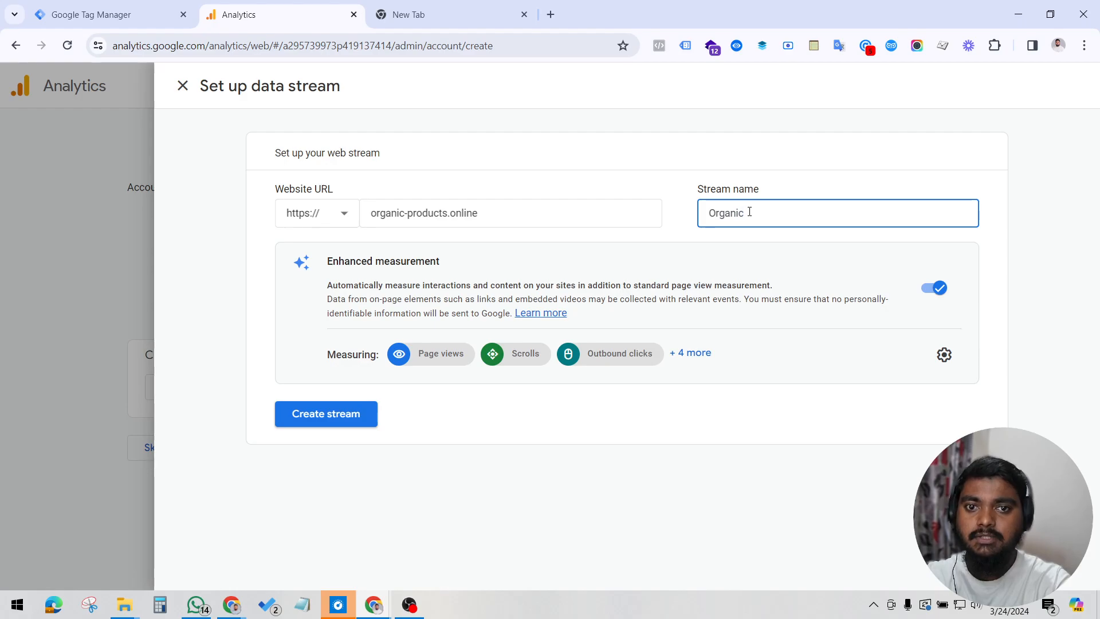
type(" Products")
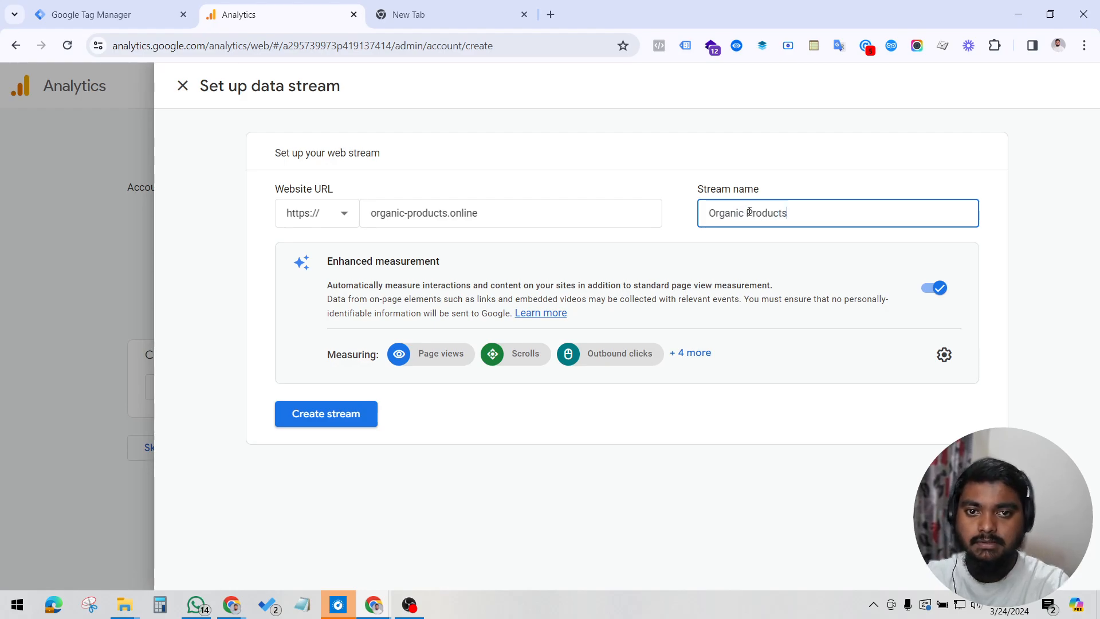
left_click(323, 426)
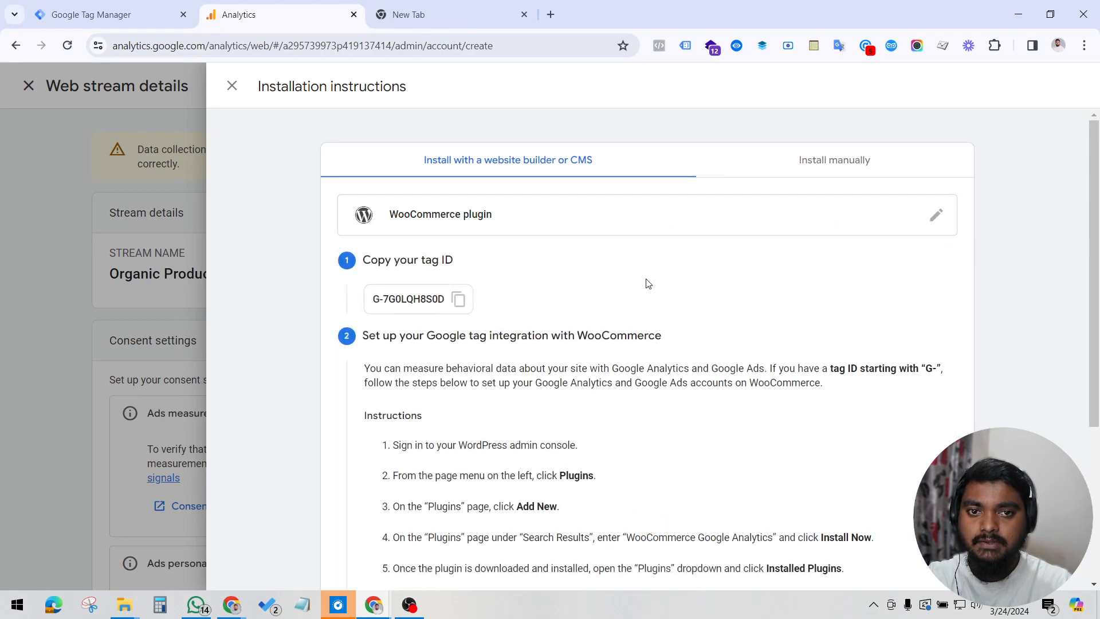
- Review the manual installation snippet of the Google tag, then copy the Measurement ID from the web stream details
left_click(812, 162)
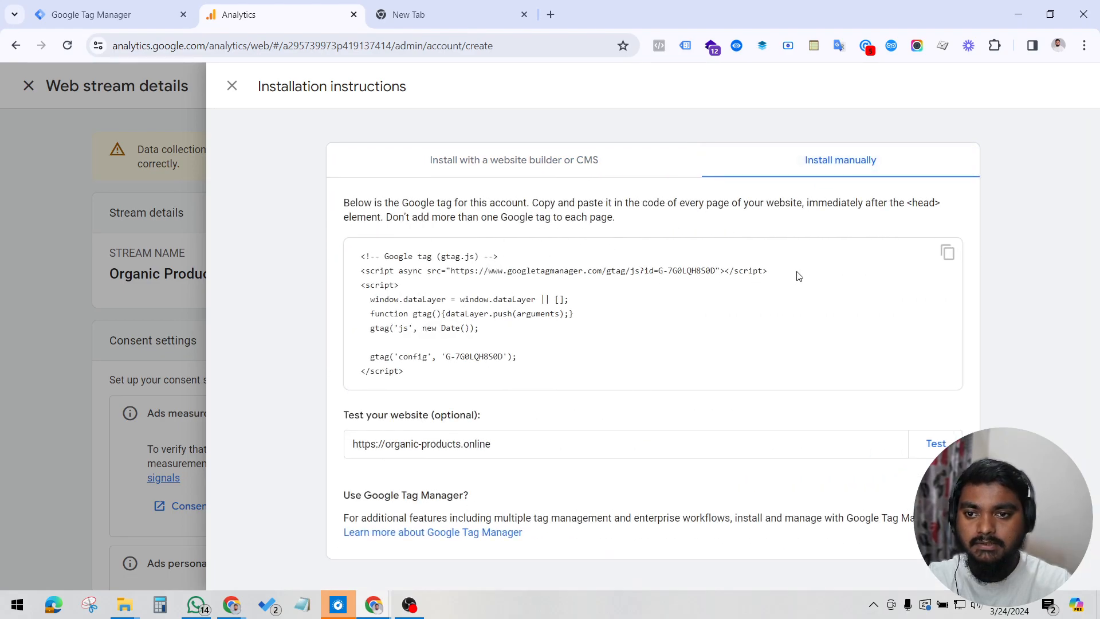
left_click_drag(450, 361, 504, 360)
left_click(442, 370)
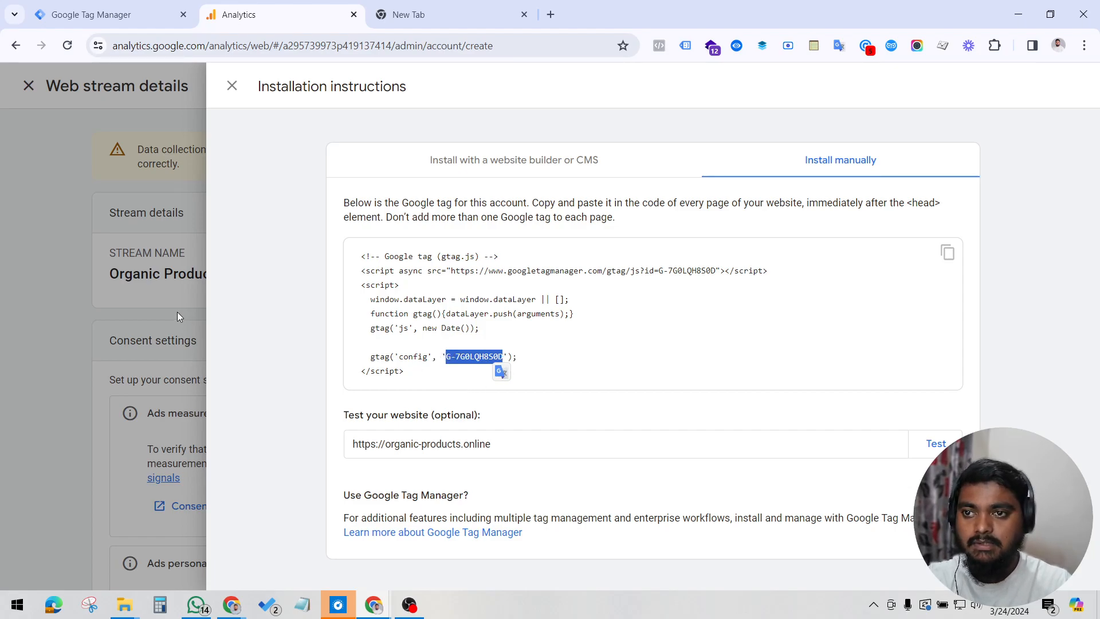
left_click(232, 86)
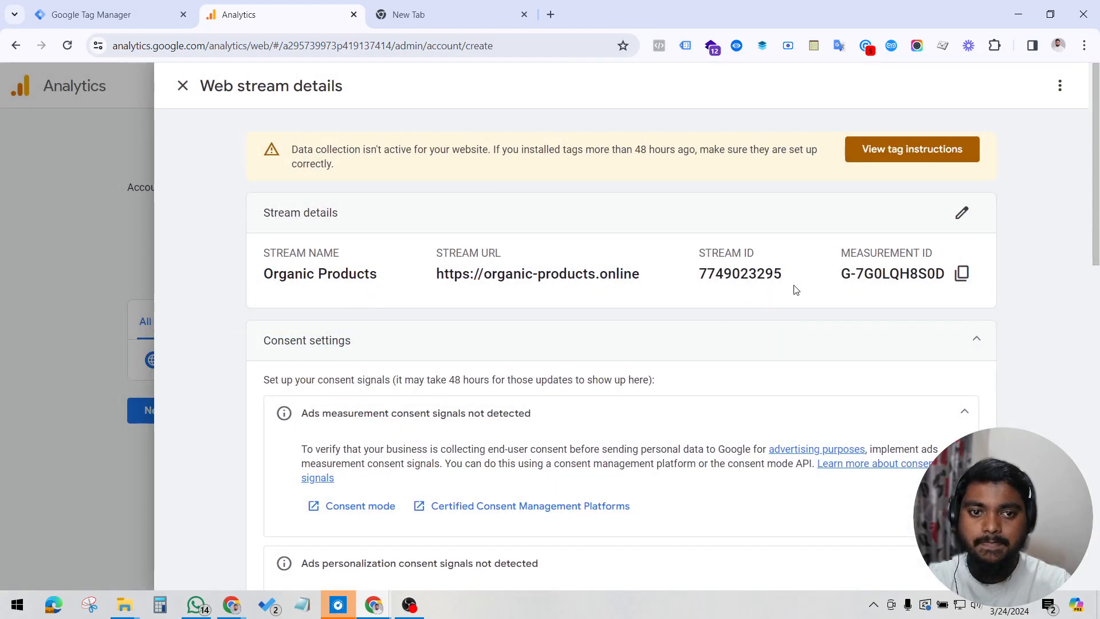
left_click(961, 281)
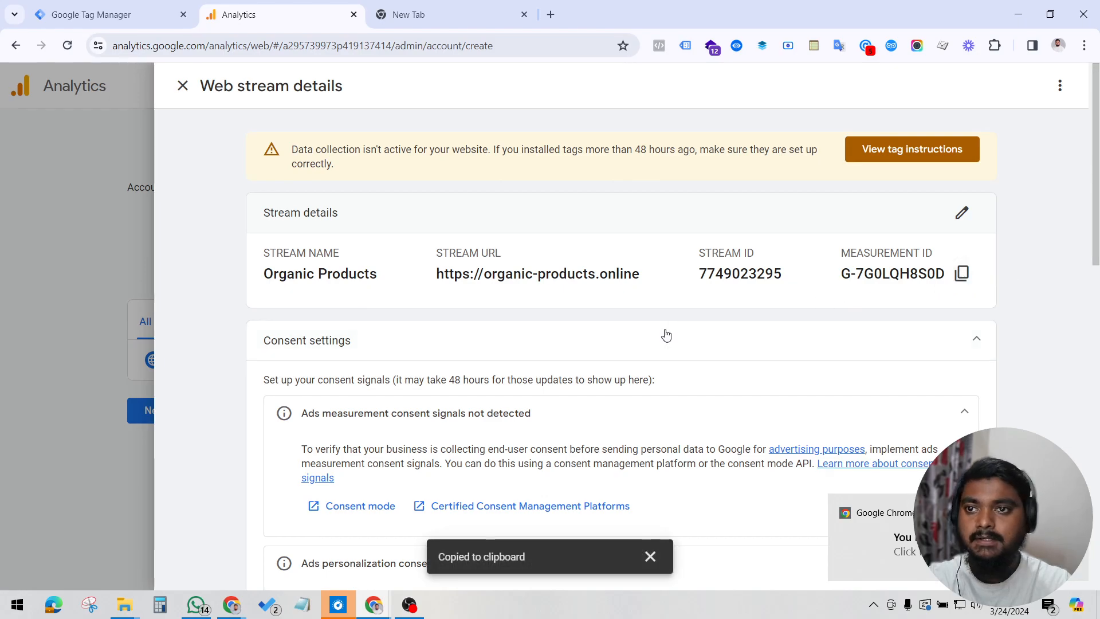
- Switch to Google Tag Manager and start a new tag of type Google Tag with the copied Measurement ID G-7G0LQH8S0D as Tag ID
left_click(94, 15)
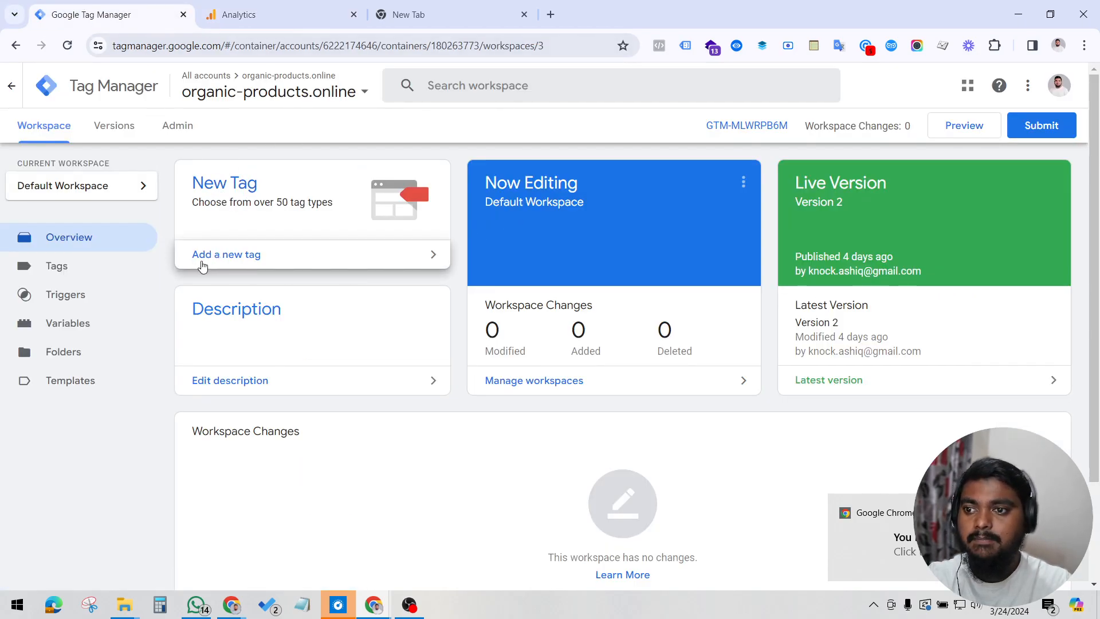
left_click(105, 269)
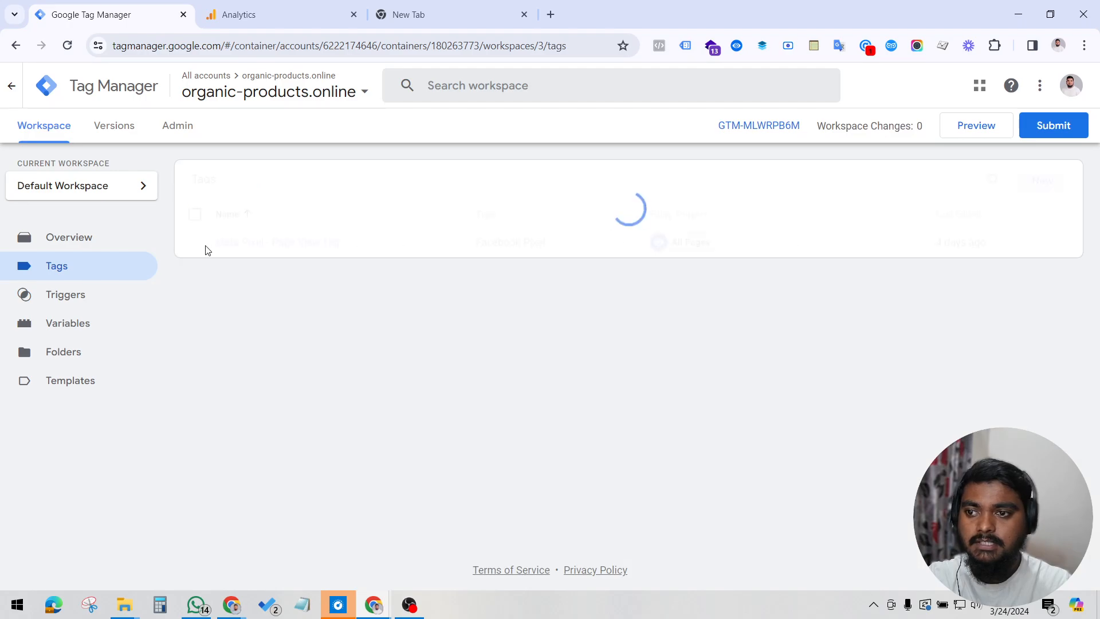
left_click(1036, 189)
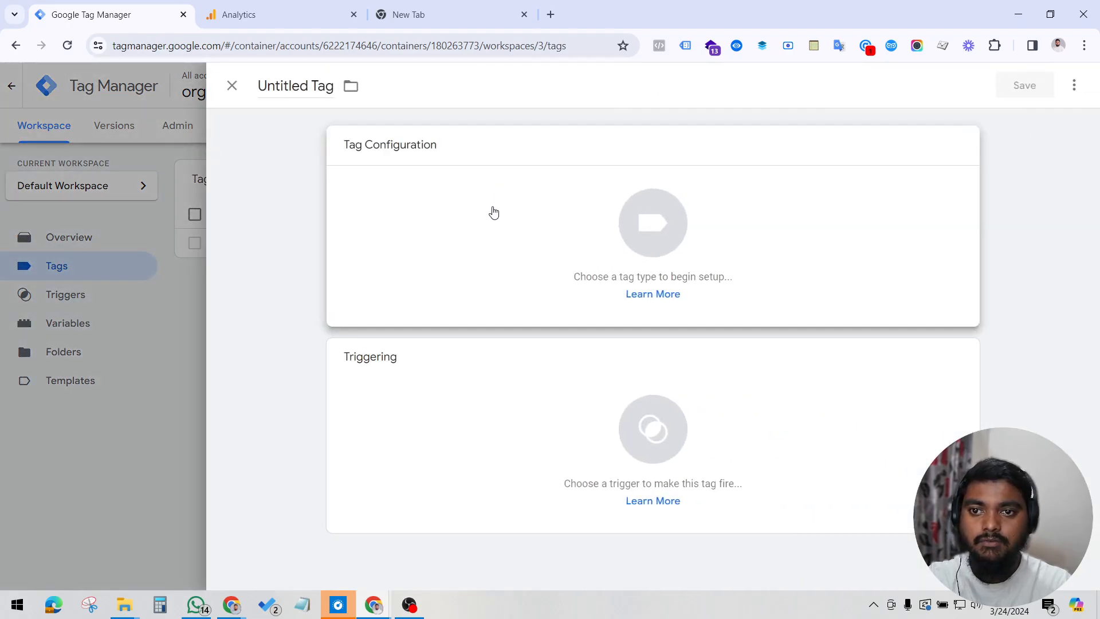
left_click(492, 212)
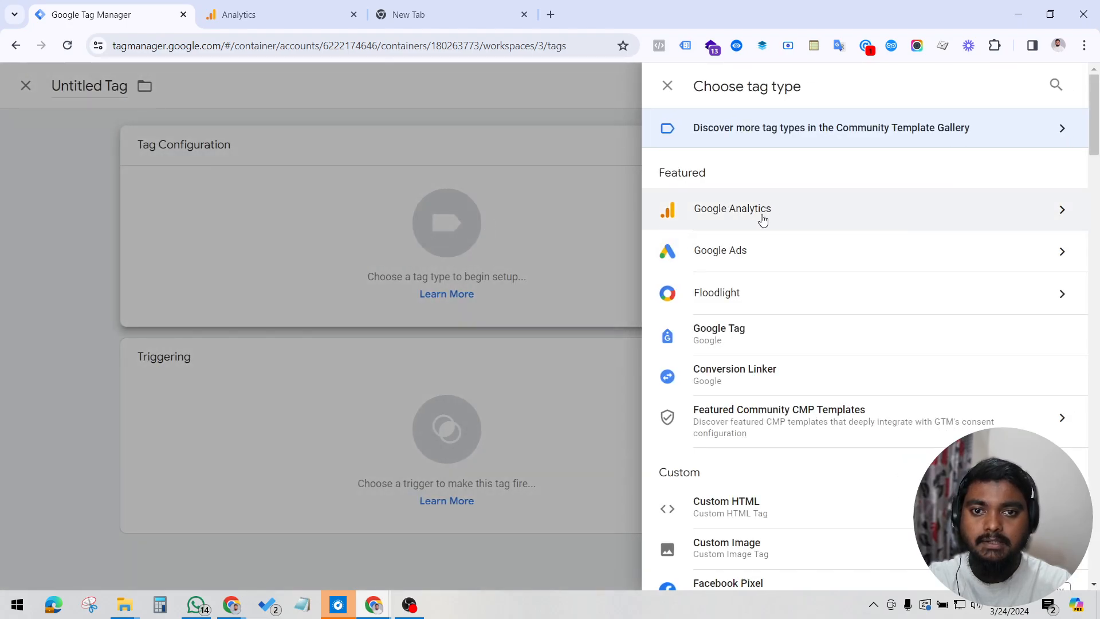
left_click(762, 221)
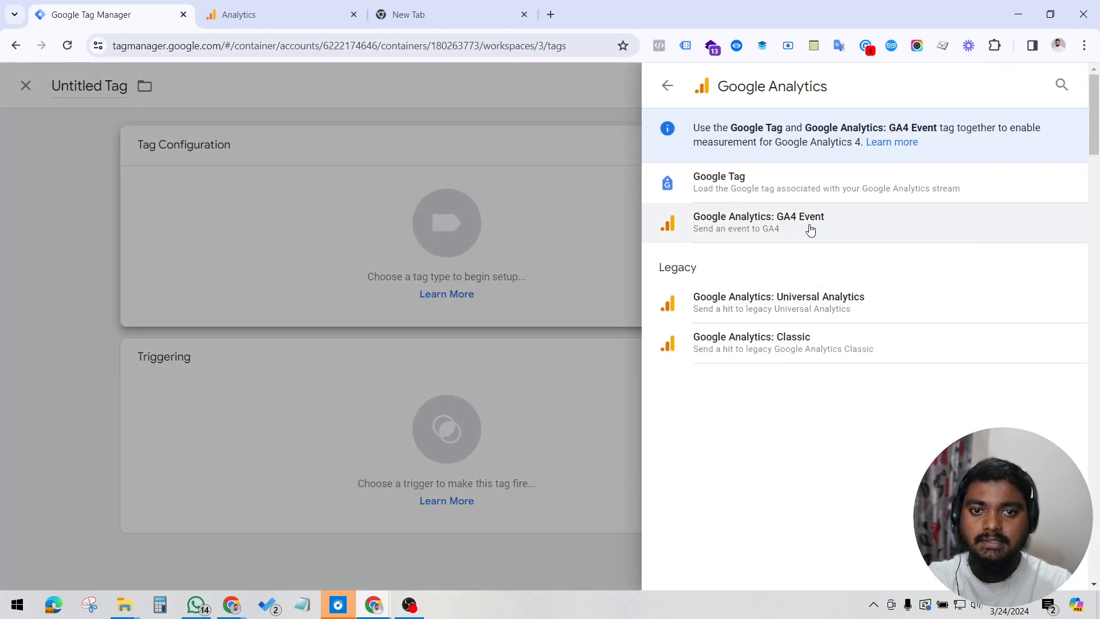
left_click(752, 192)
left_click(461, 284)
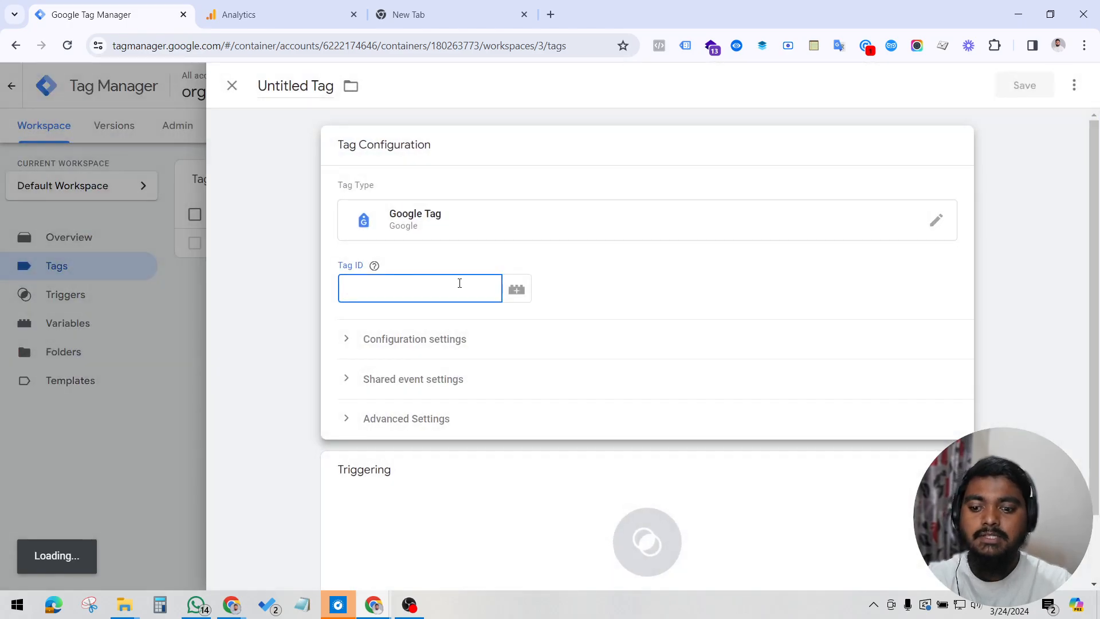
key("ctrl+v")
left_click(301, 241)
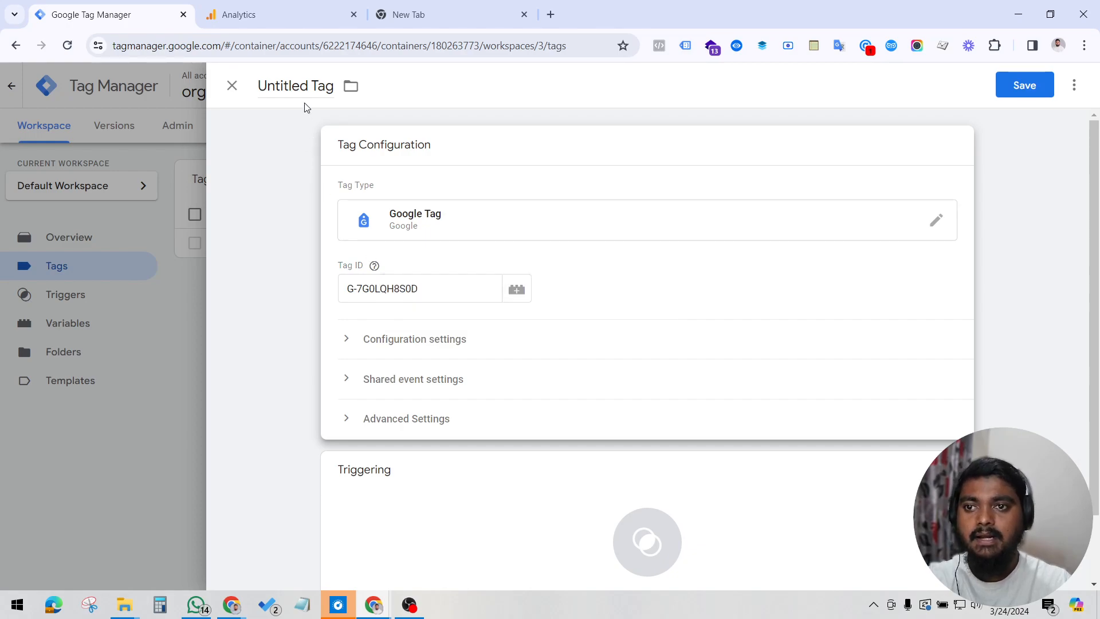
- Name the tag Google Tag and save it with the All Pages page view trigger
left_click_drag(307, 88, 213, 98)
type("Goog")
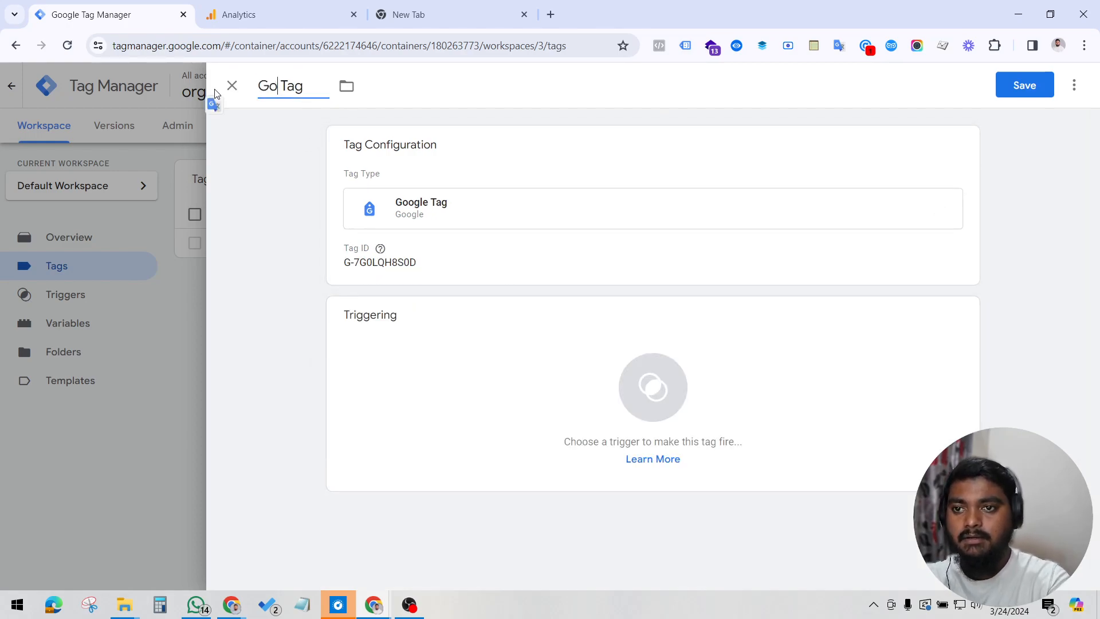
type("le")
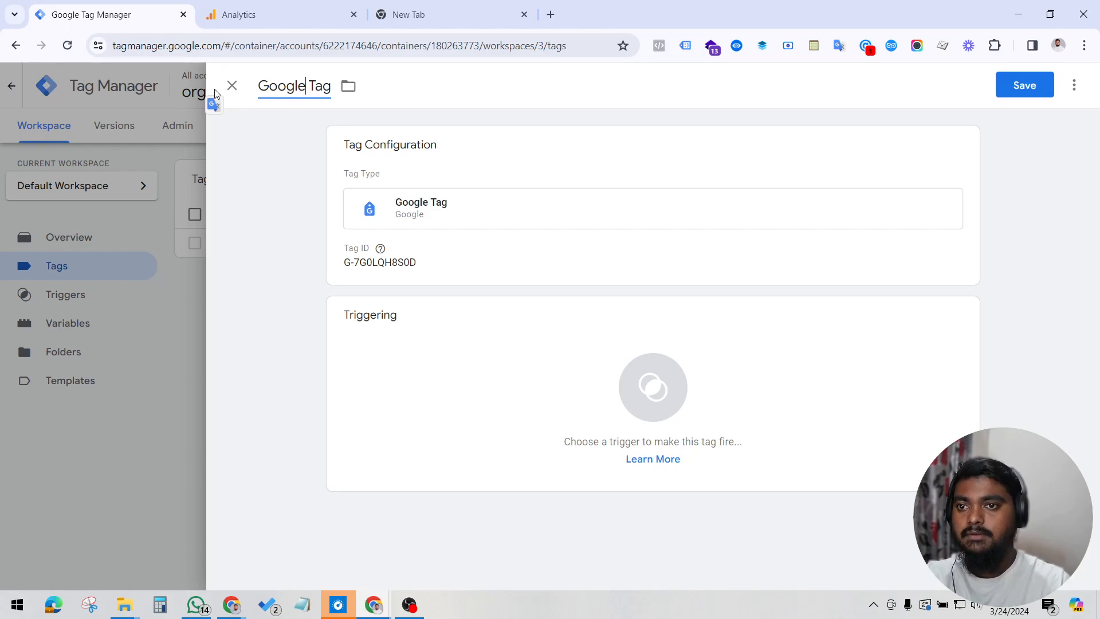
left_click(401, 362)
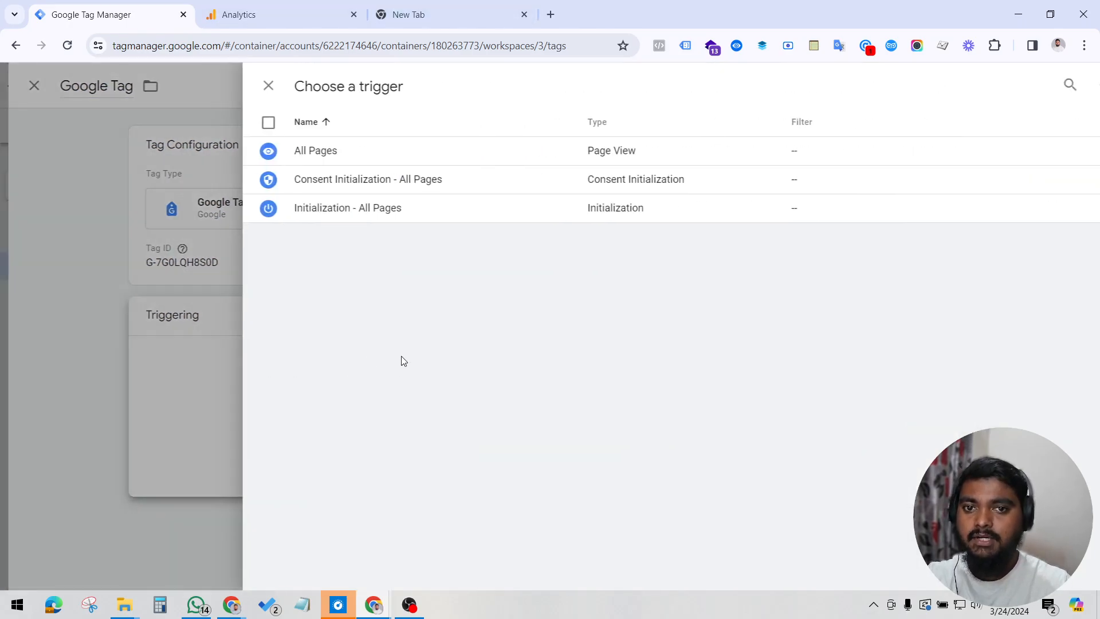
left_click(305, 148)
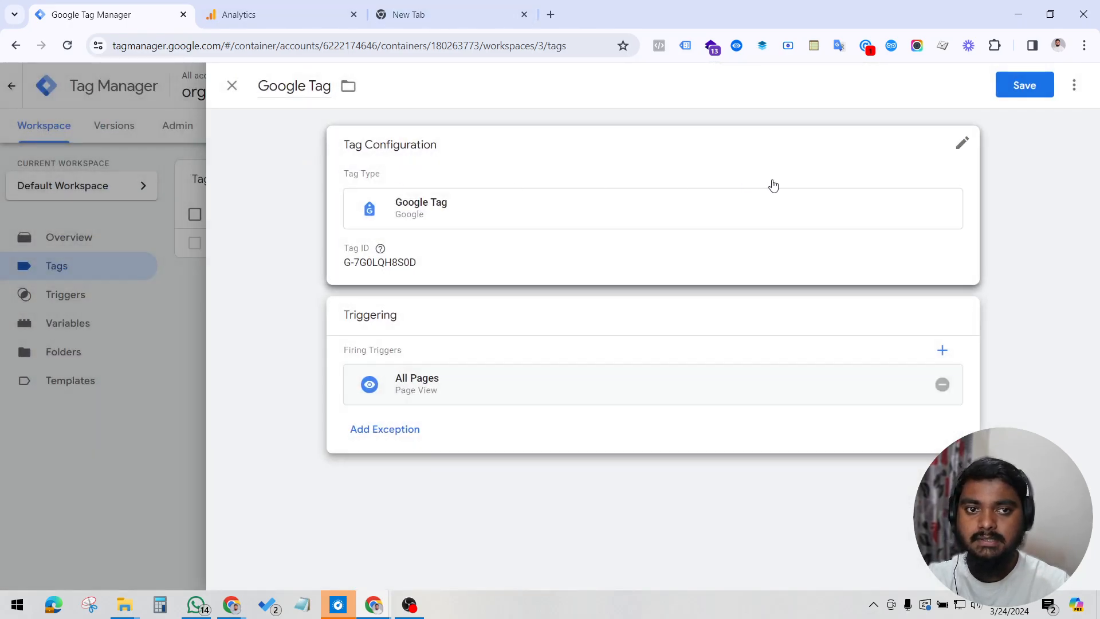
left_click(1043, 87)
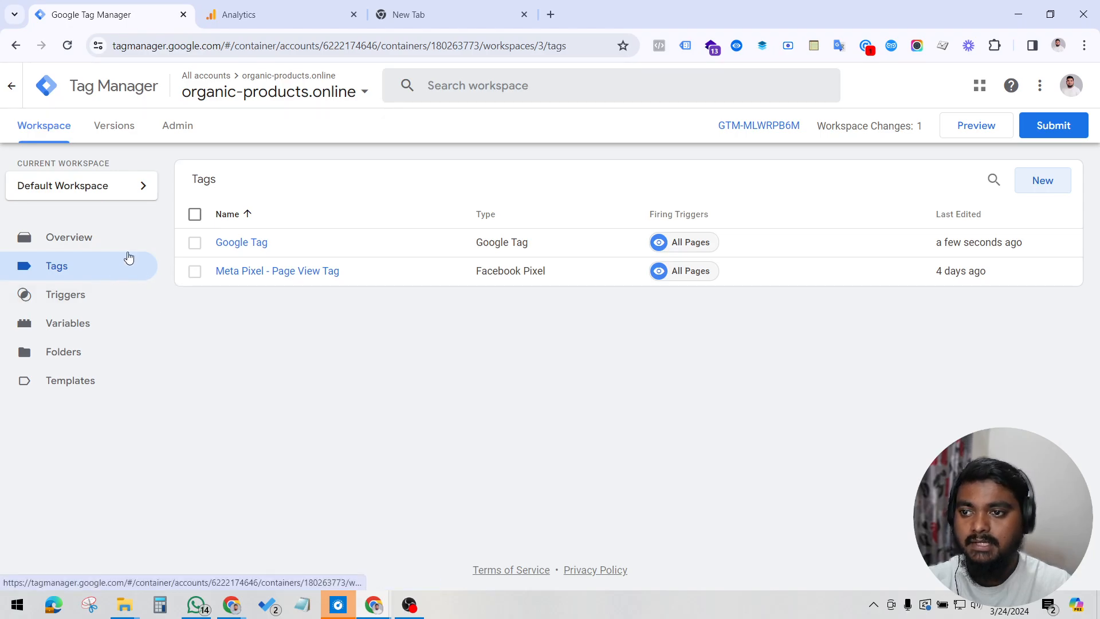
- Start a new Google Analytics: GA4 Event tag with Measurement ID G-7G0LQH8S0D and the event name page_view
left_click(1049, 185)
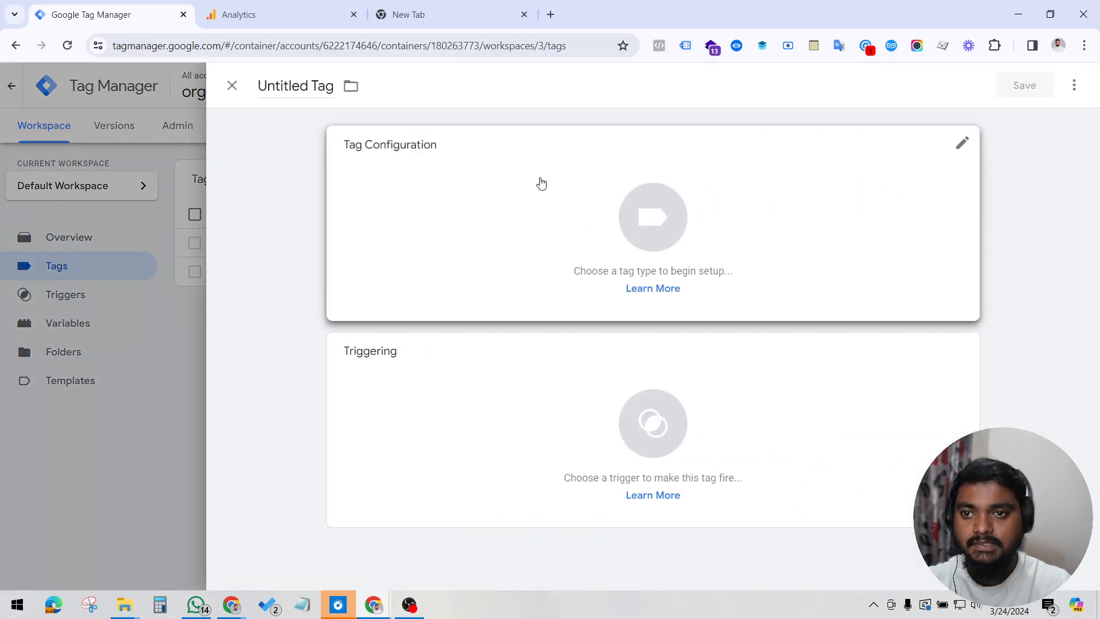
left_click(486, 211)
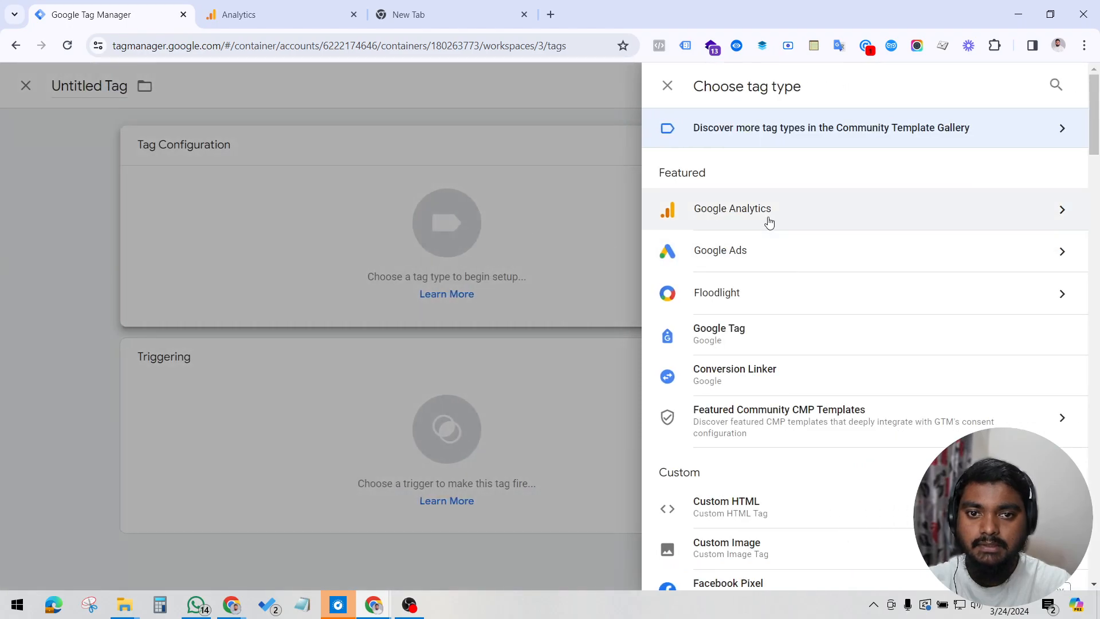
left_click(769, 222)
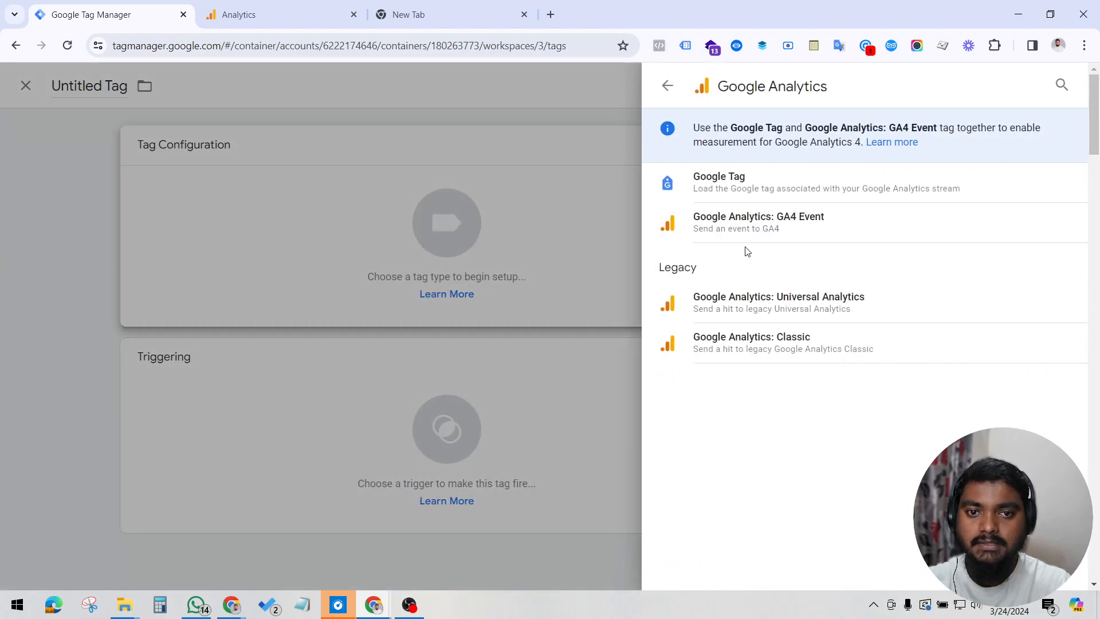
left_click(774, 232)
left_click(411, 291)
type("G-7G0LQH8S0D")
left_click(391, 355)
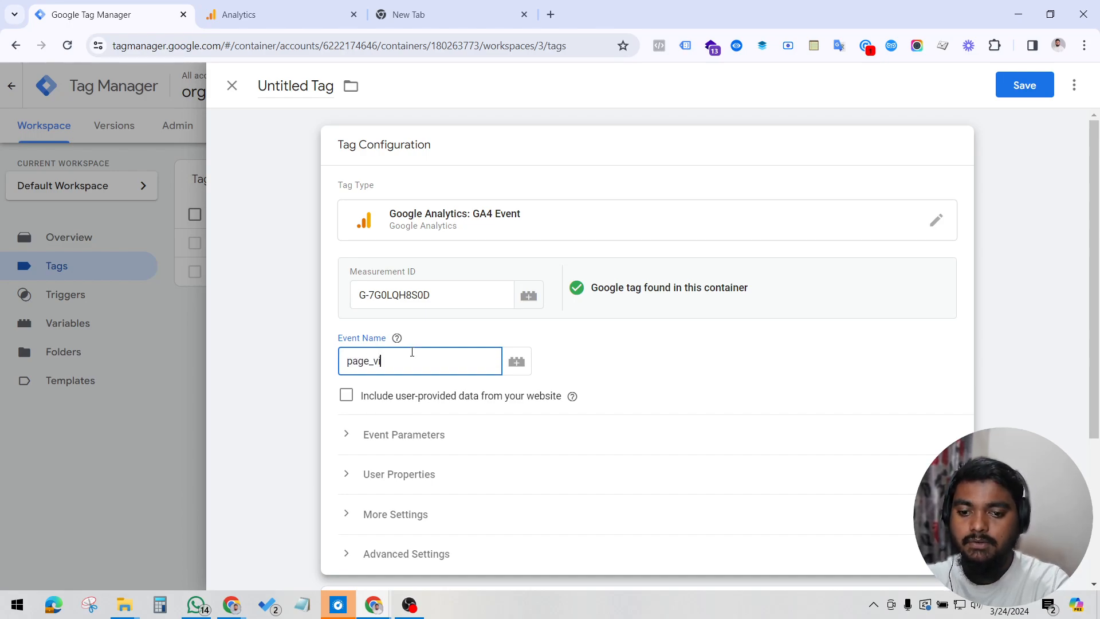
left_click(402, 339)
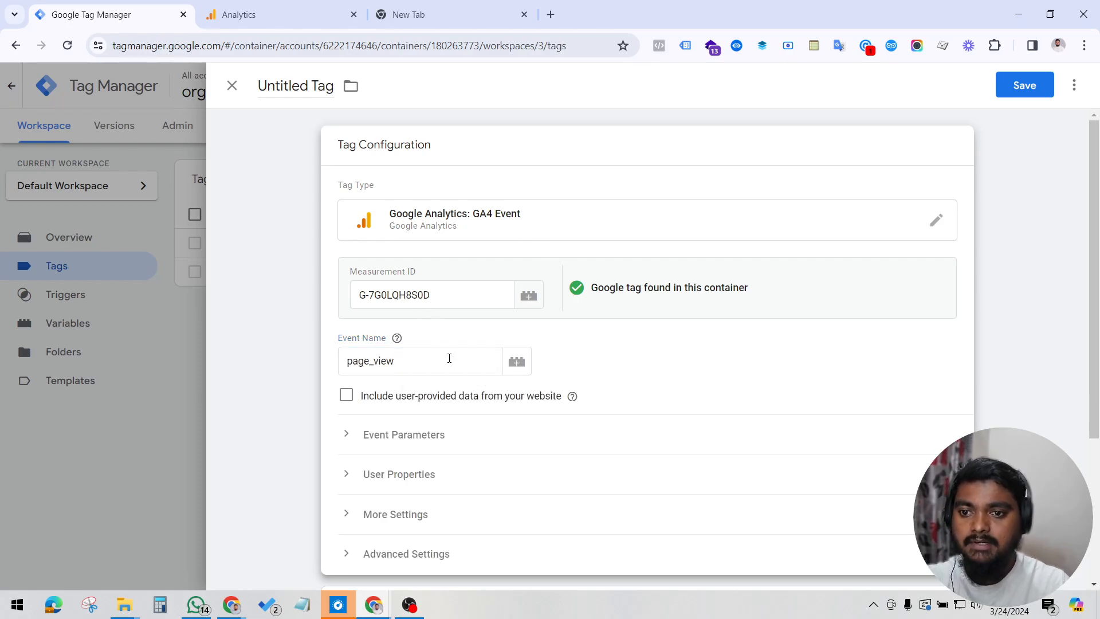
- Add All Pages as the firing trigger of the page_view event tag
scroll(449, 358, "down", 3)
scroll(380, 287, "up", 2)
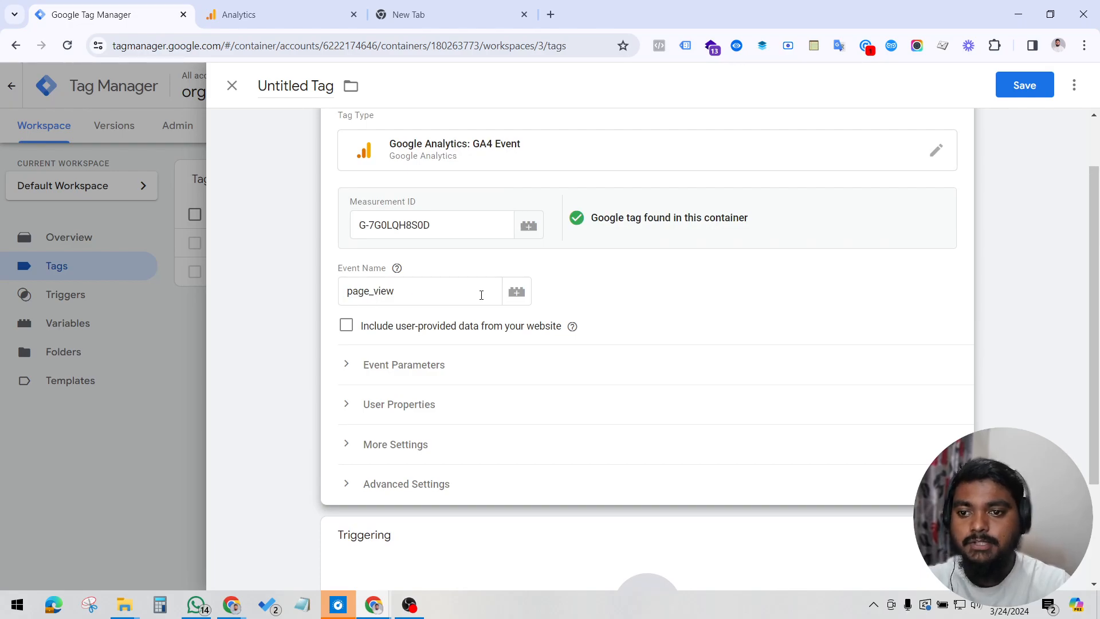
scroll(394, 316, "down", 3)
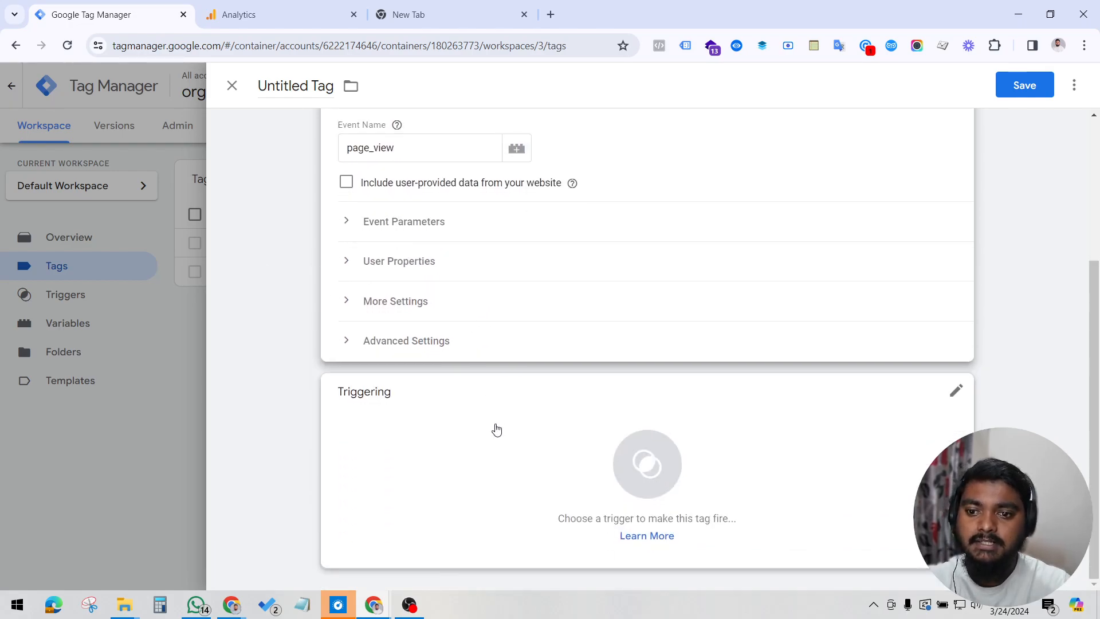
left_click(414, 432)
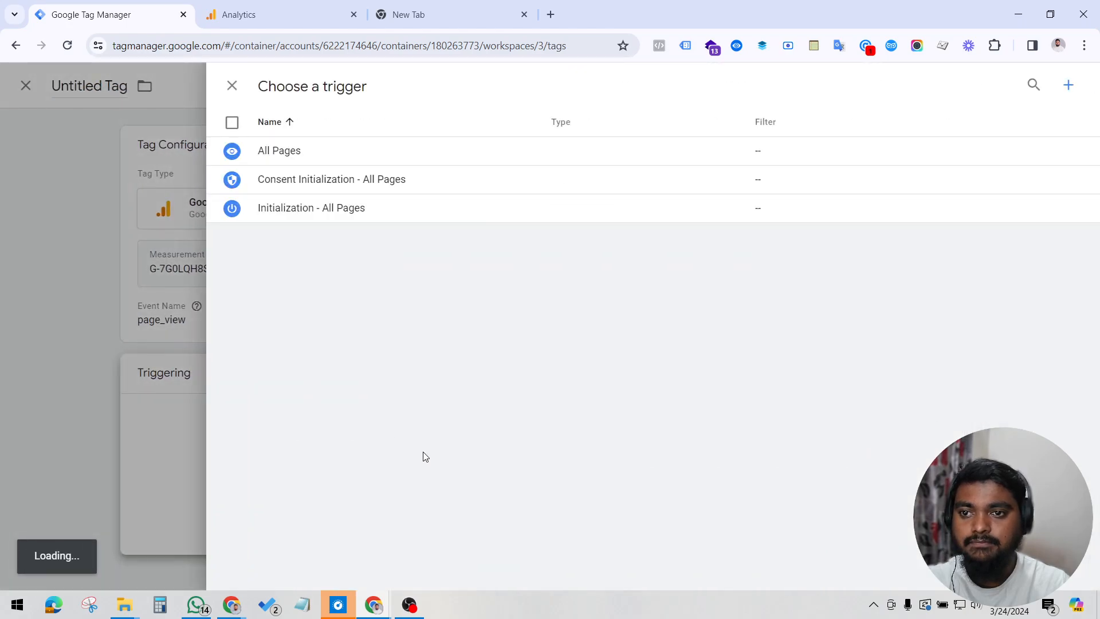
left_click(291, 160)
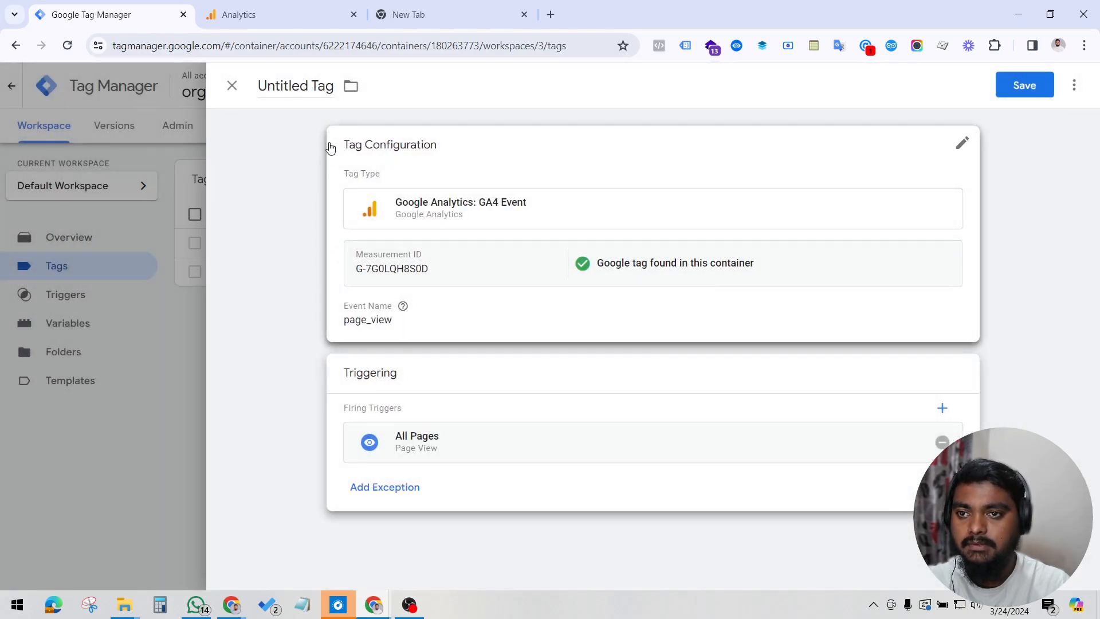
- Name the event tag GA4 Page View Browser Side and save it
left_click(310, 86)
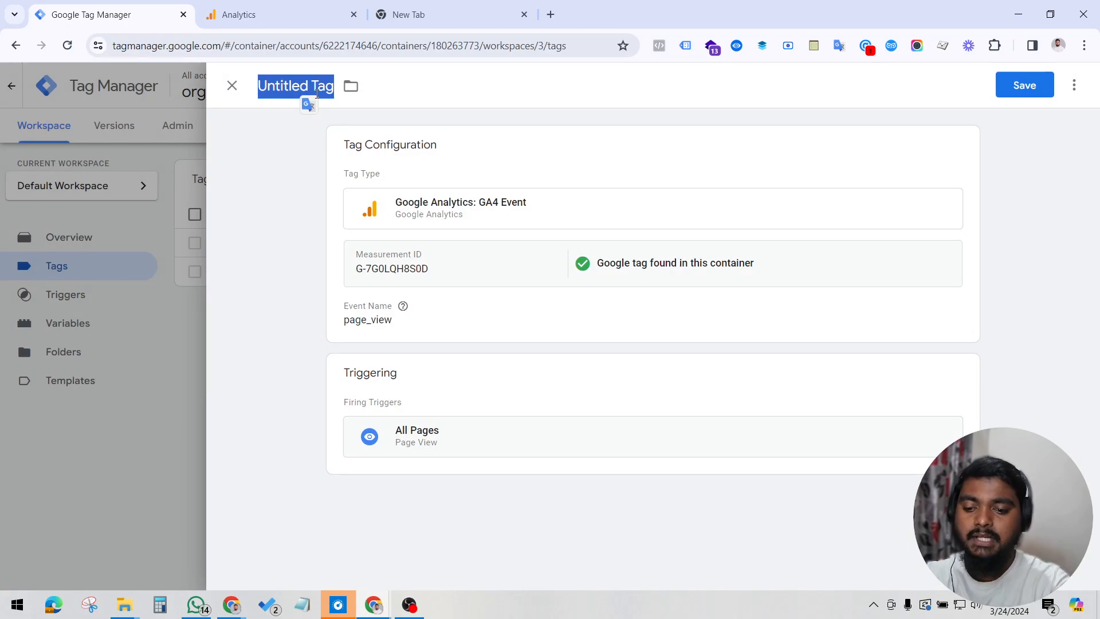
type("GA4")
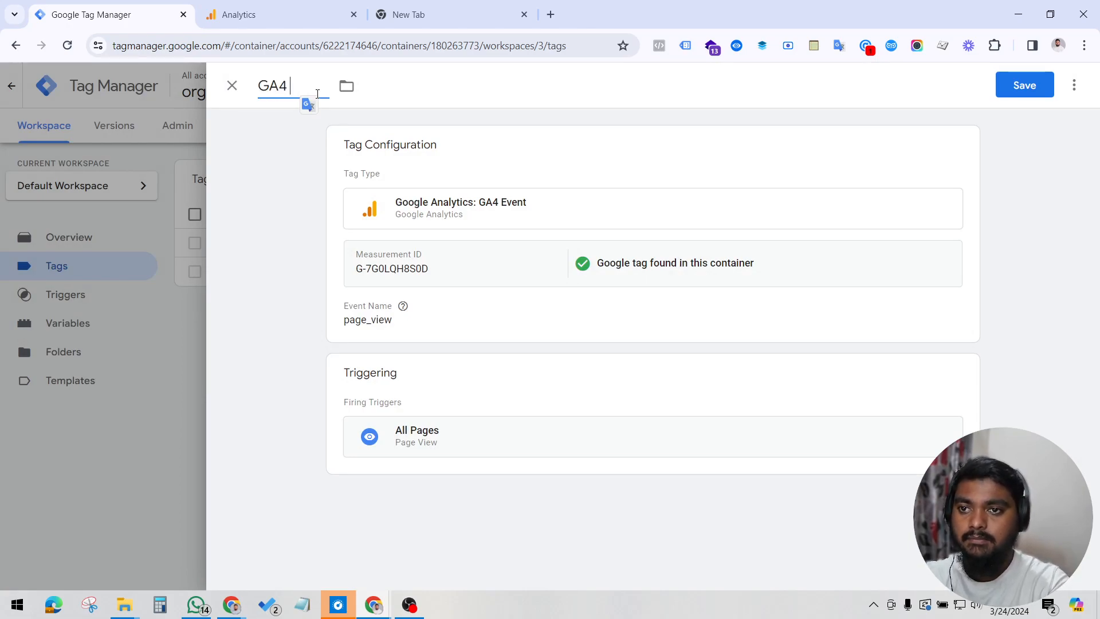
type(" Page View Bro")
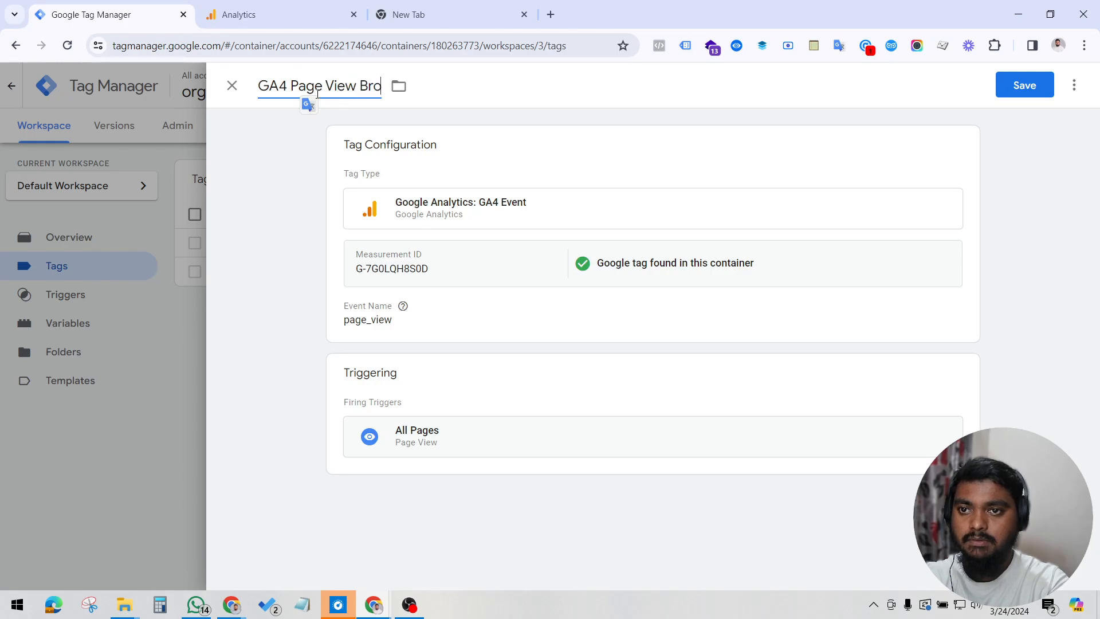
type("wser Side")
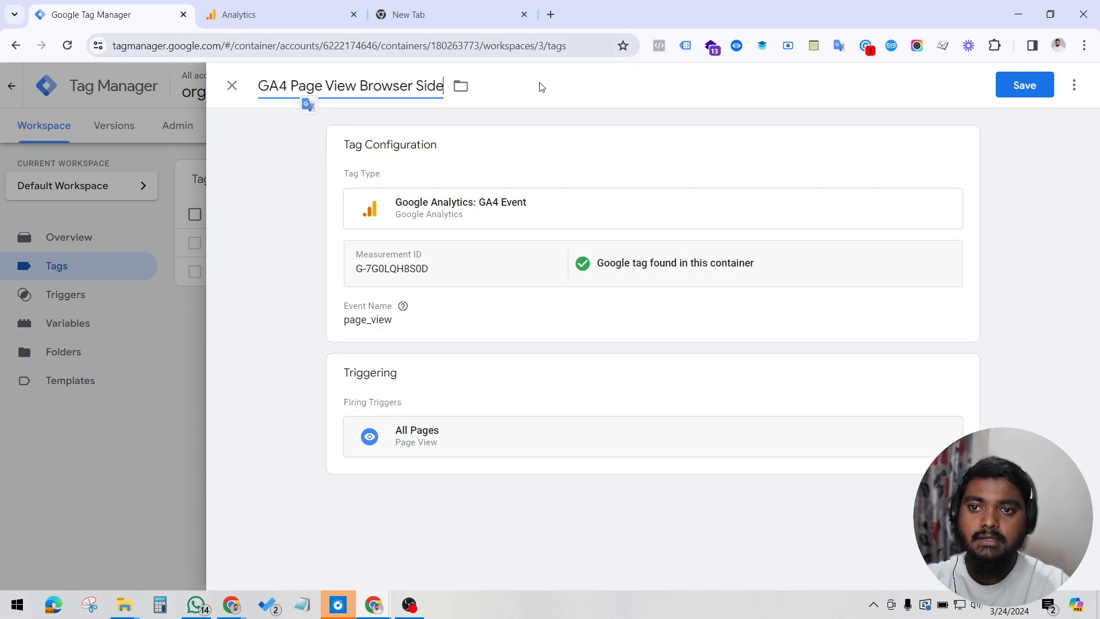
left_click(294, 156)
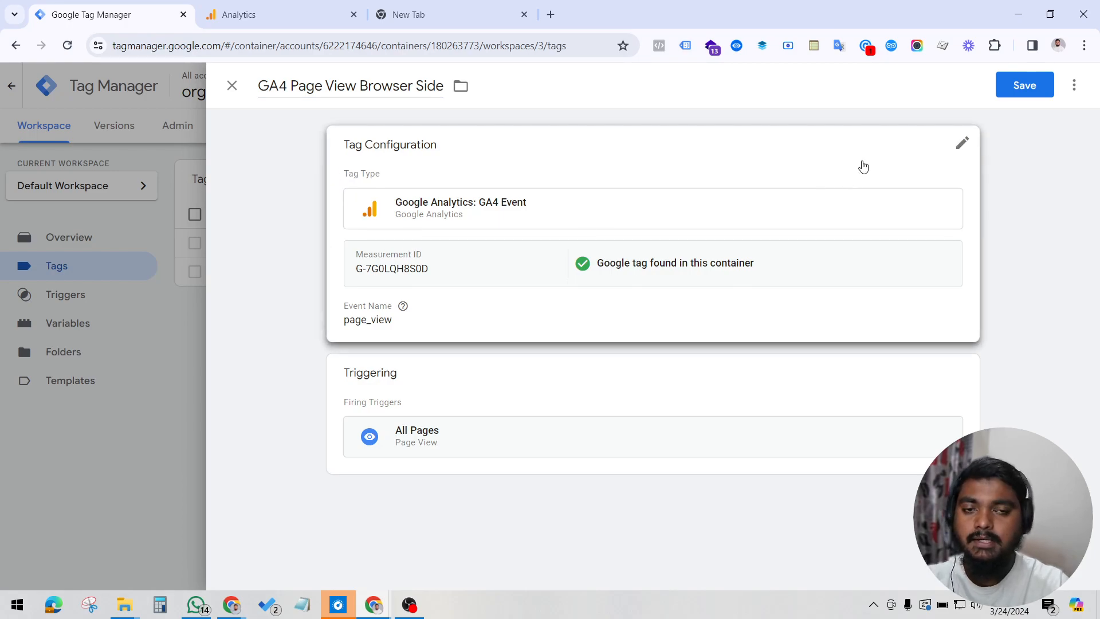
left_click(1024, 85)
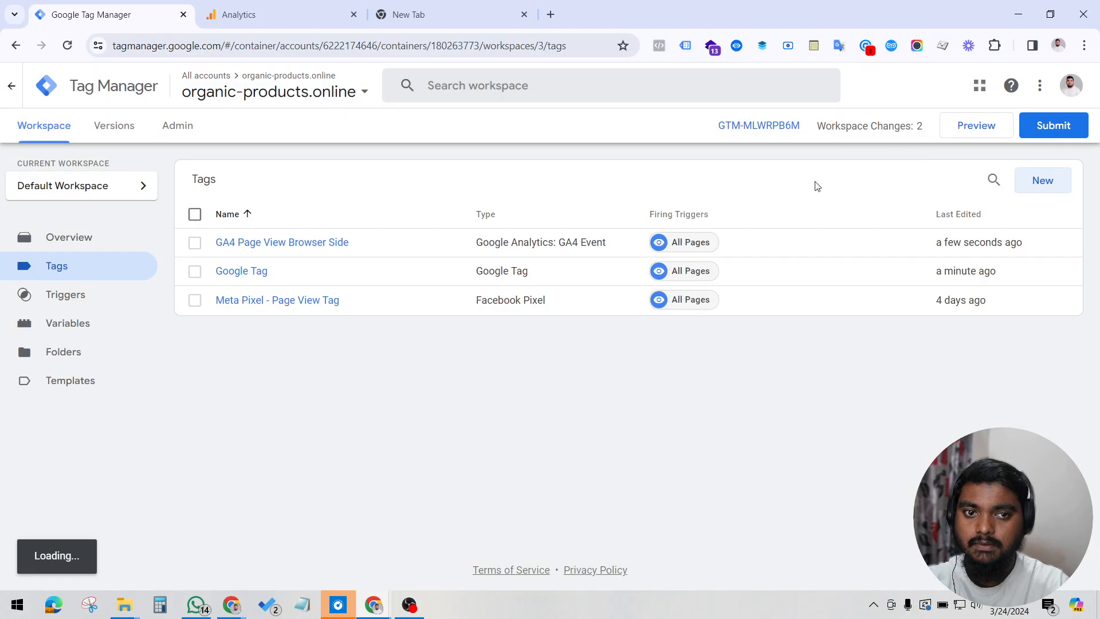
- Switch to Google Analytics, close the web stream details, and finish the property setup through to the Home page
left_click(275, 15)
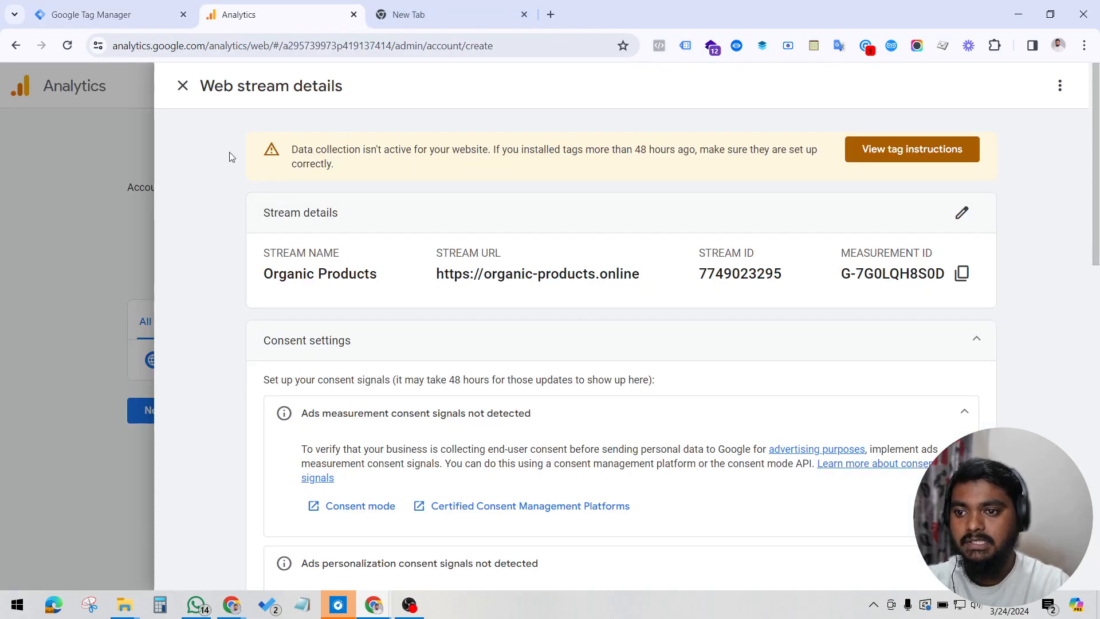
left_click(183, 85)
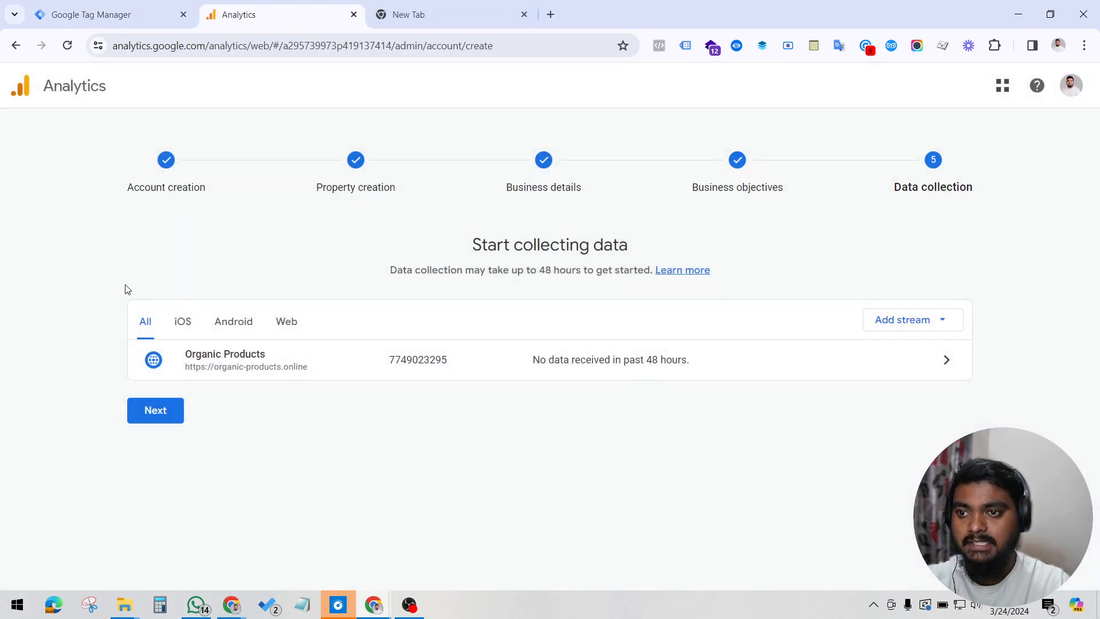
left_click(164, 421)
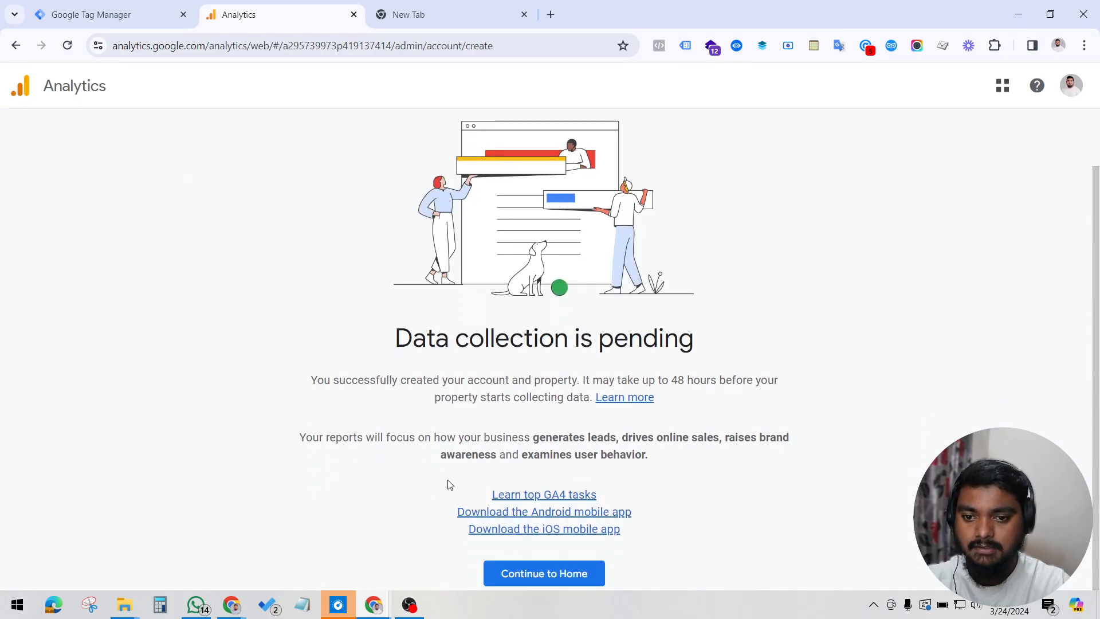
left_click(523, 568)
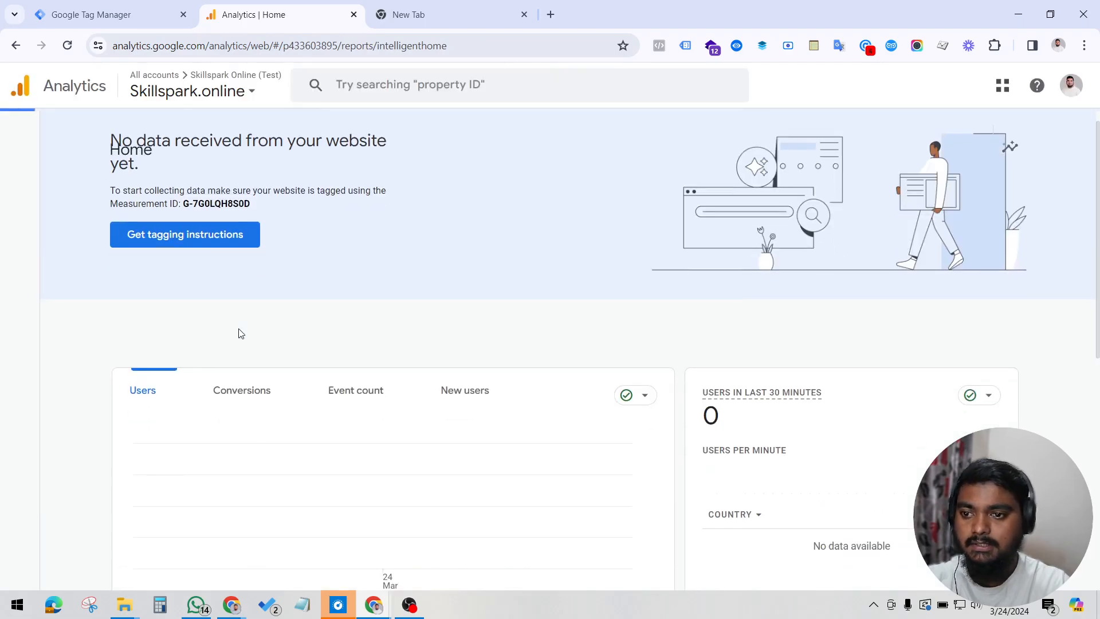
- Open DebugView from the data display settings in the organic-products.online property's Admin area
scroll(241, 333, "down", 3)
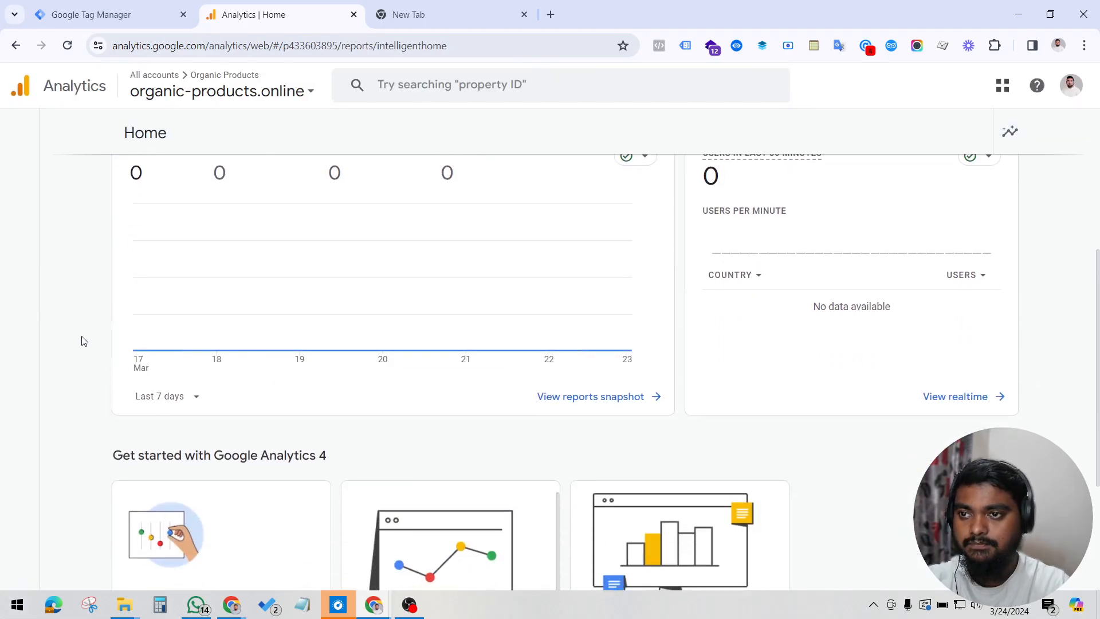
scroll(81, 341, "down", 3)
left_click(23, 560)
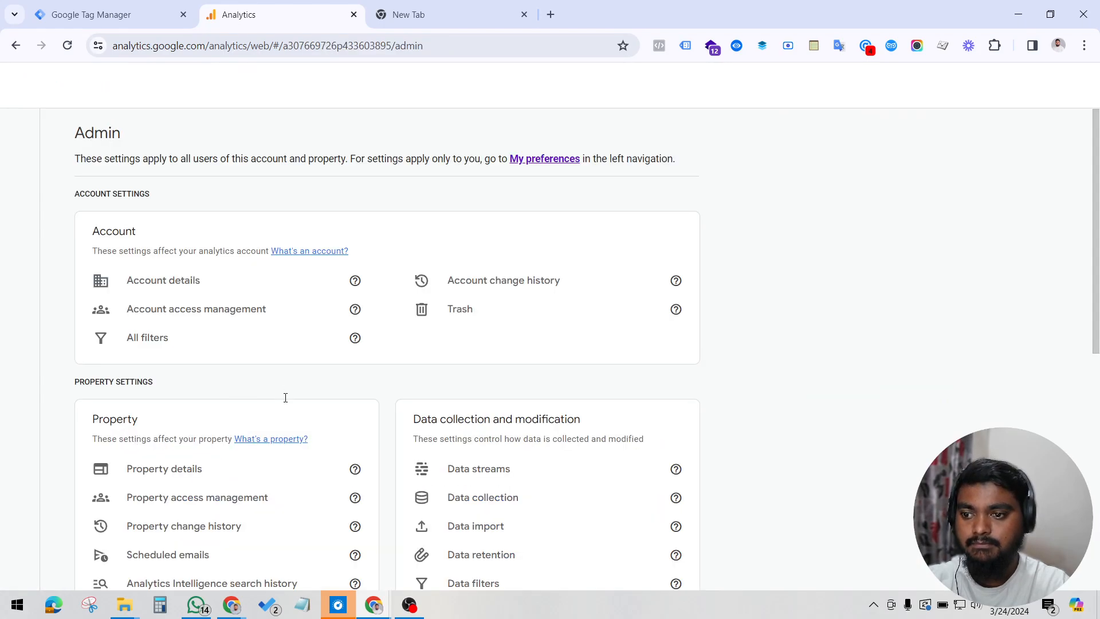
scroll(275, 410, "down", 8)
left_click(150, 433)
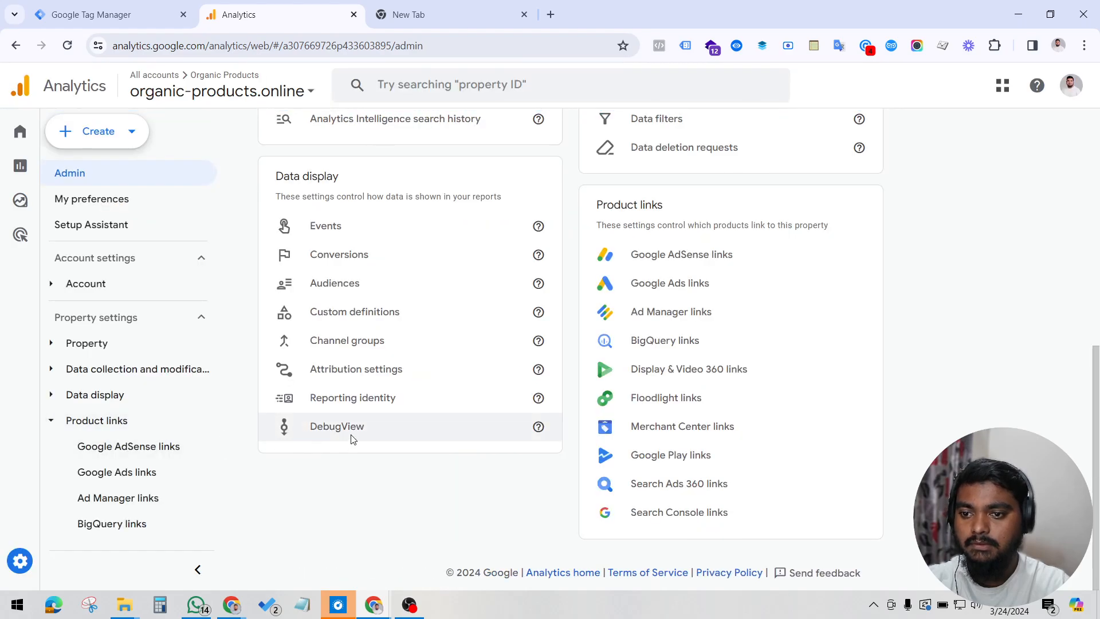
left_click(338, 427)
- Switch to Google Tag Manager and publish the workspace changes as a container version named GA4 Set up
left_click(97, 15)
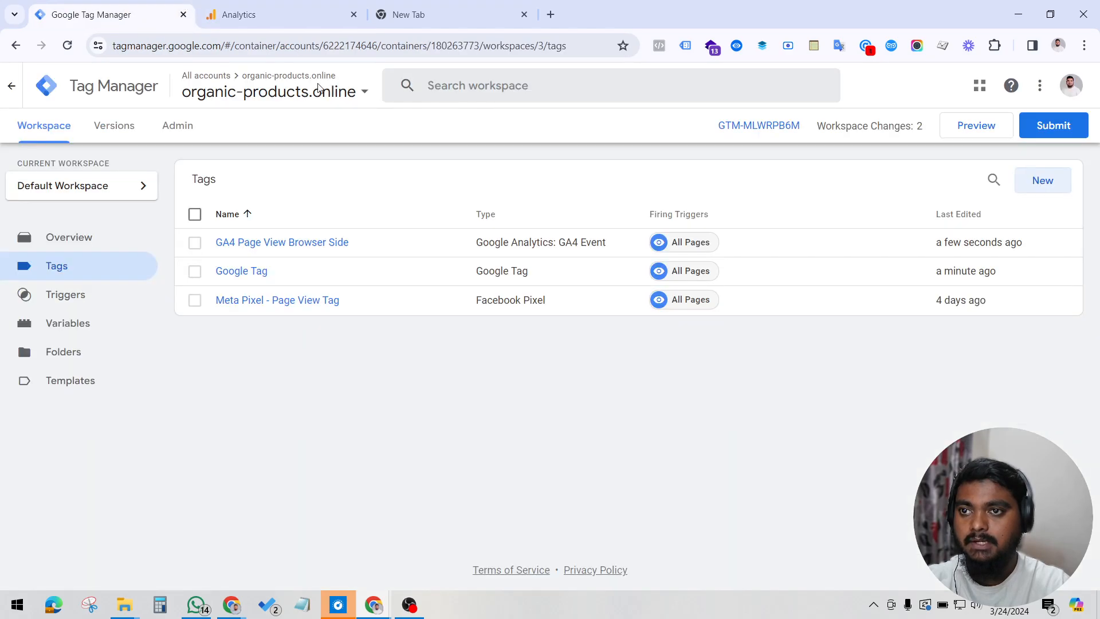
left_click(1057, 131)
left_click(1027, 85)
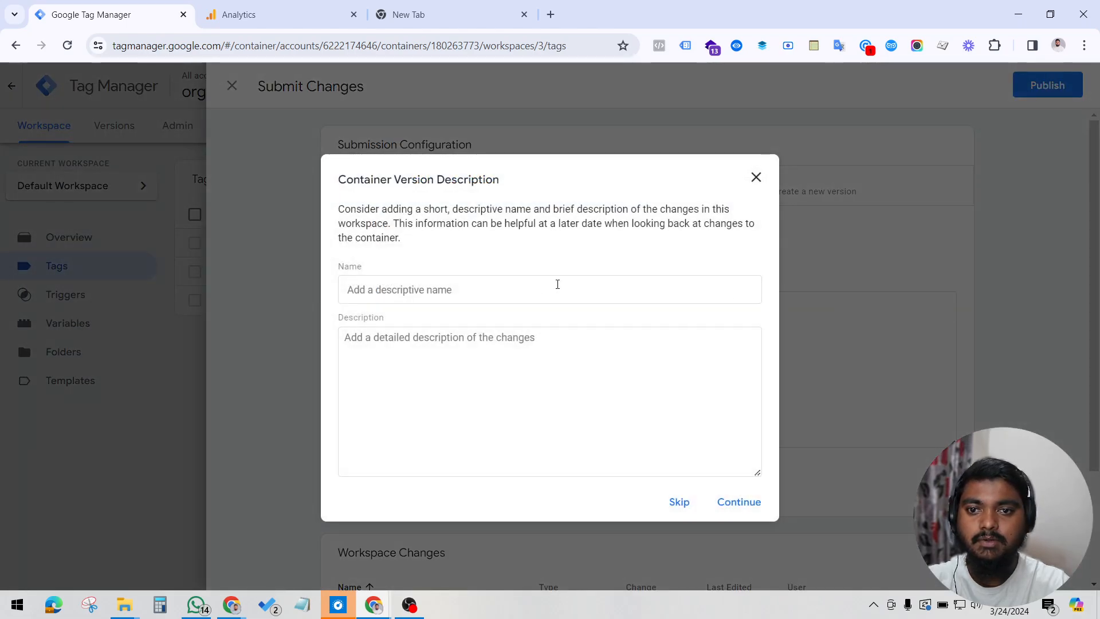
left_click(511, 290)
type("GA4 Set up")
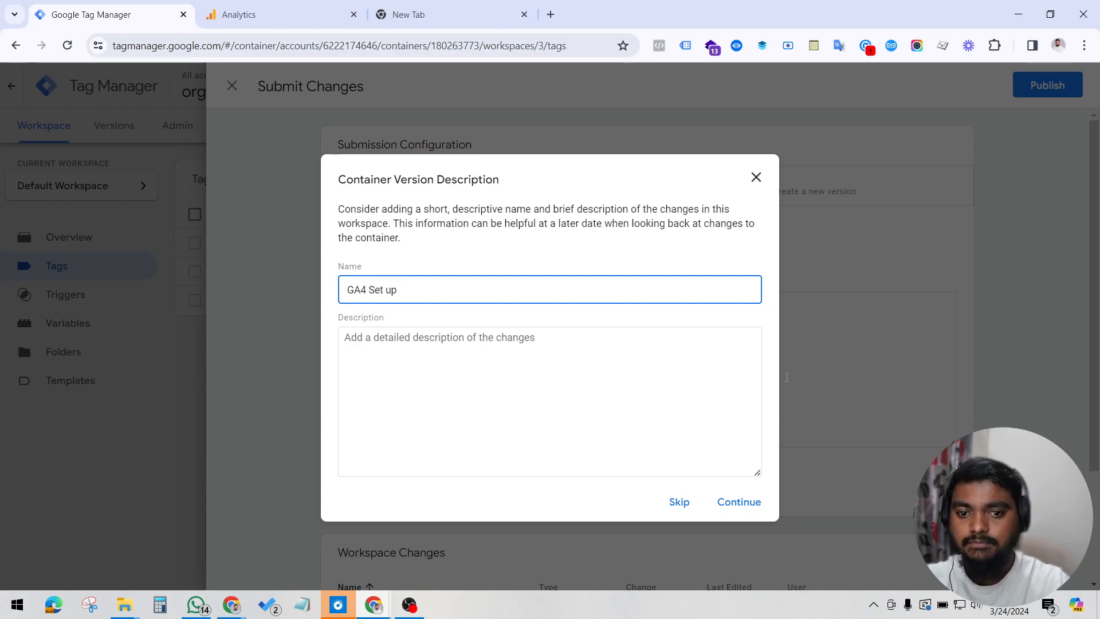
left_click(756, 501)
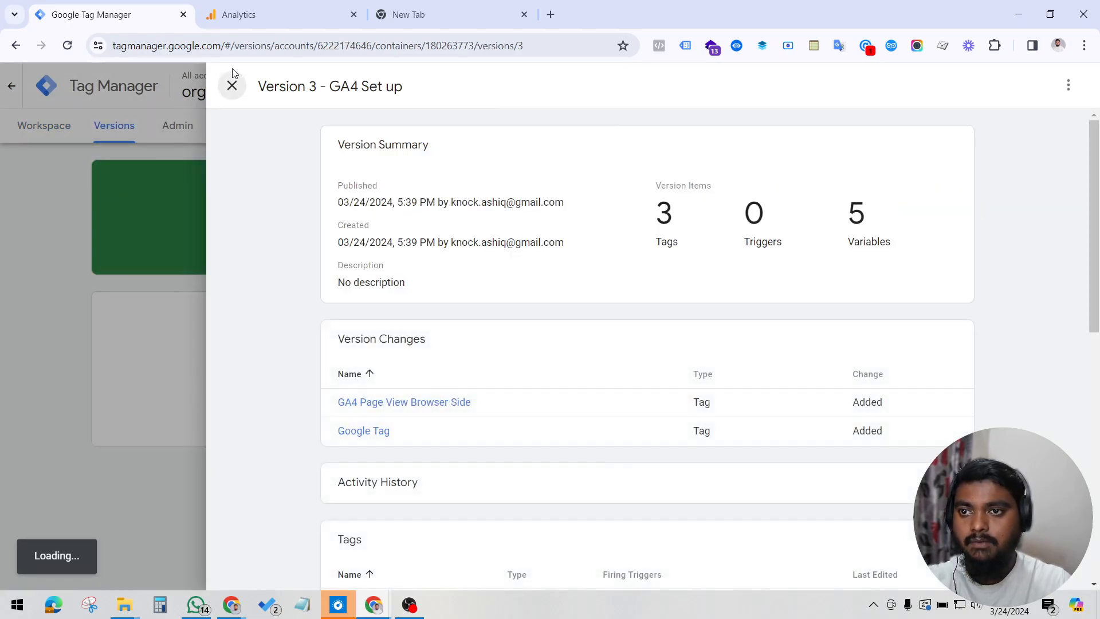
left_click(232, 86)
left_click(40, 125)
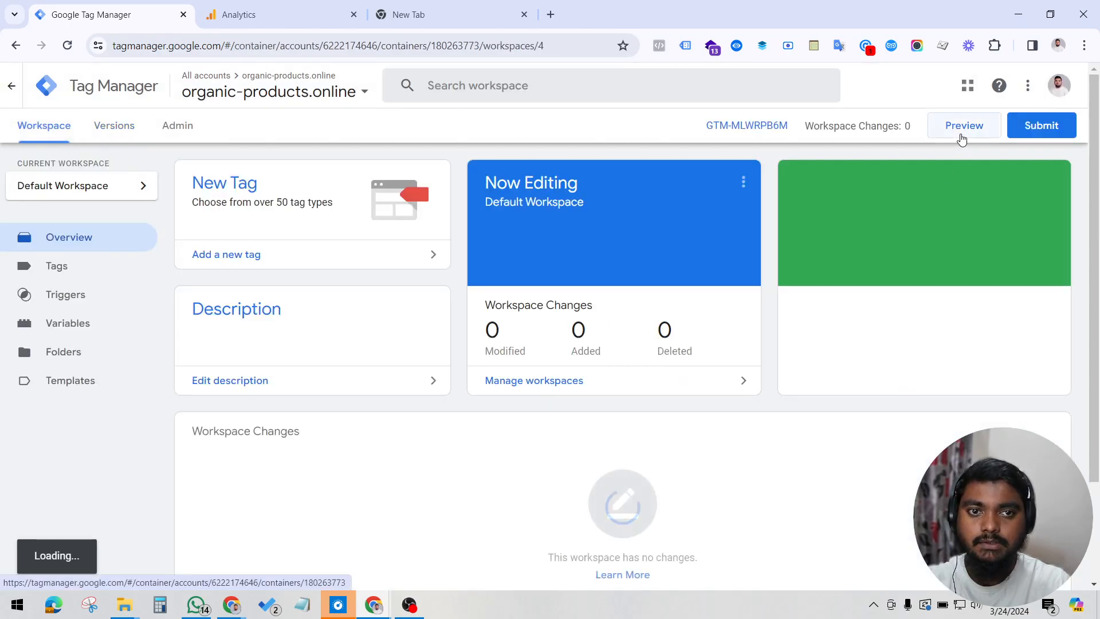
left_click(962, 126)
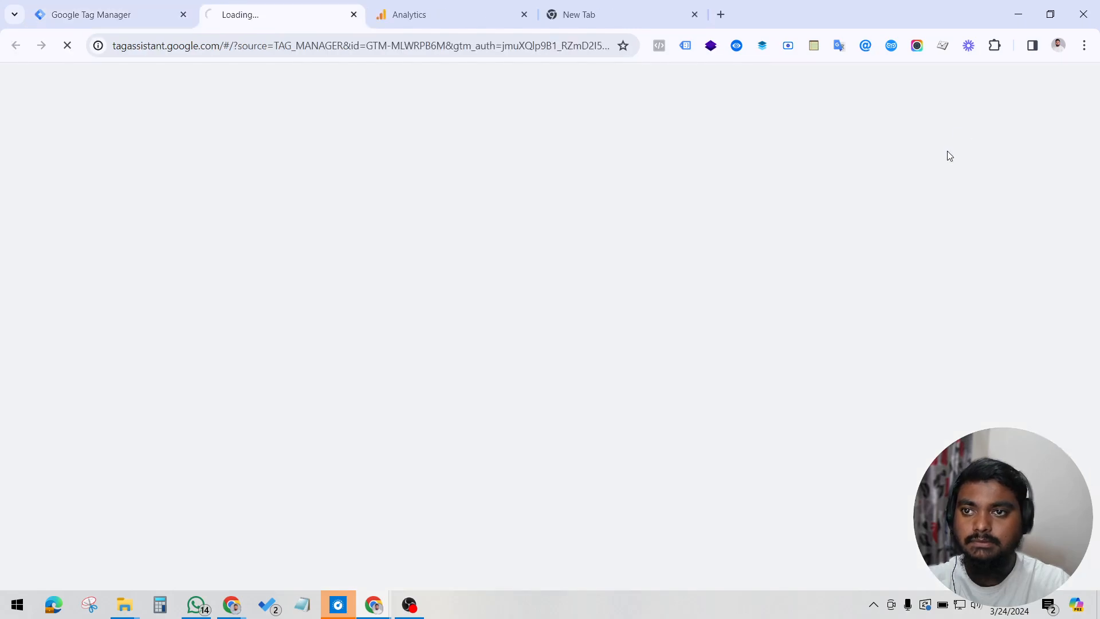
left_click(514, 8)
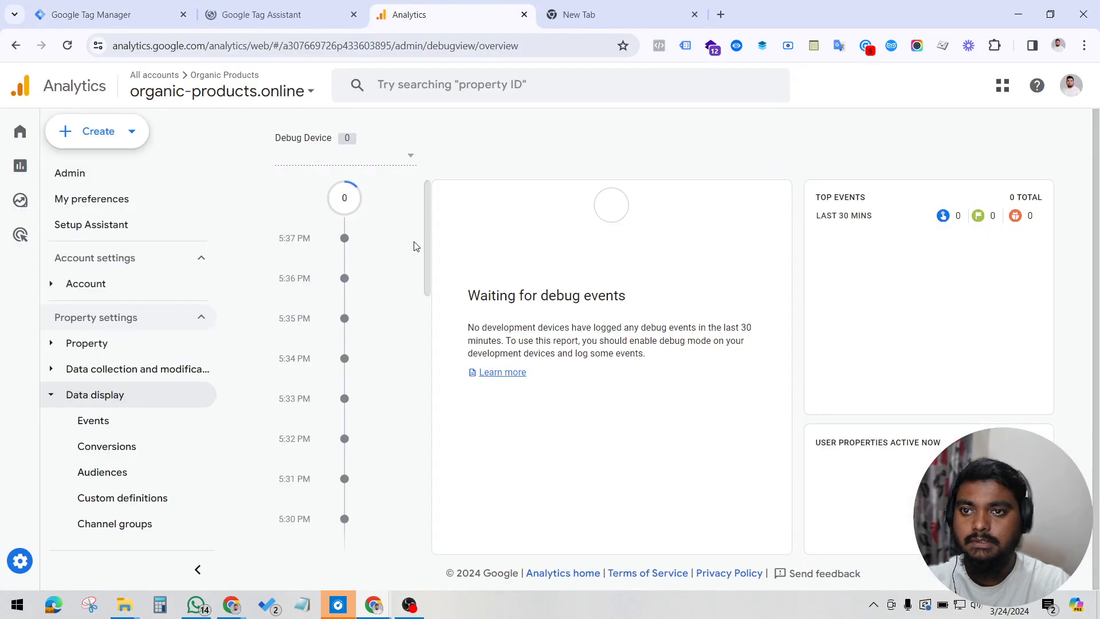
left_click(290, 22)
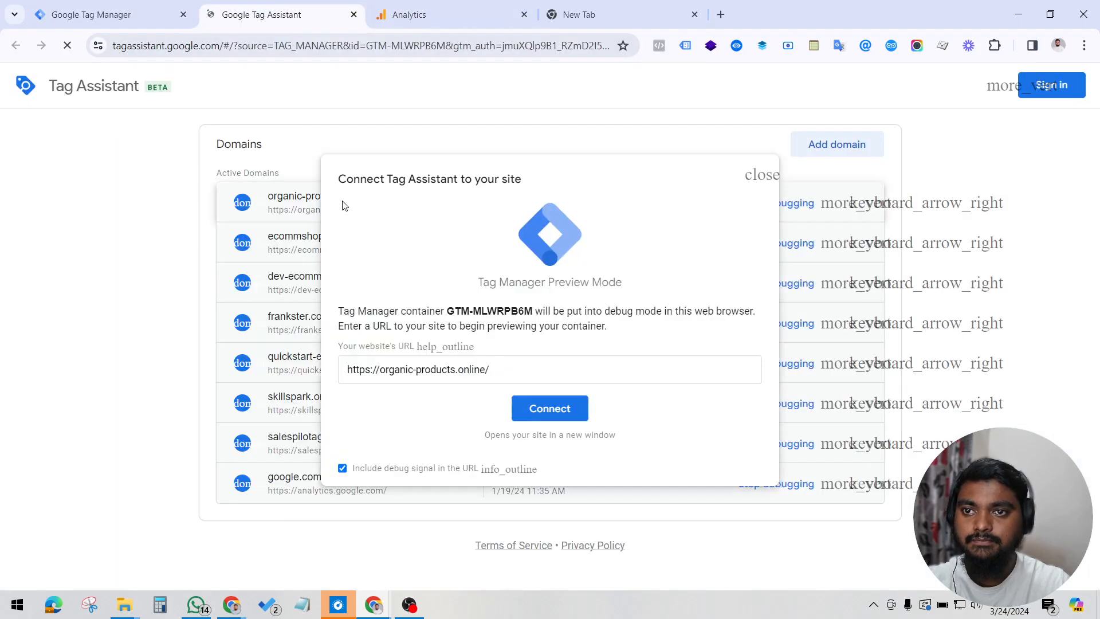
left_click(536, 409)
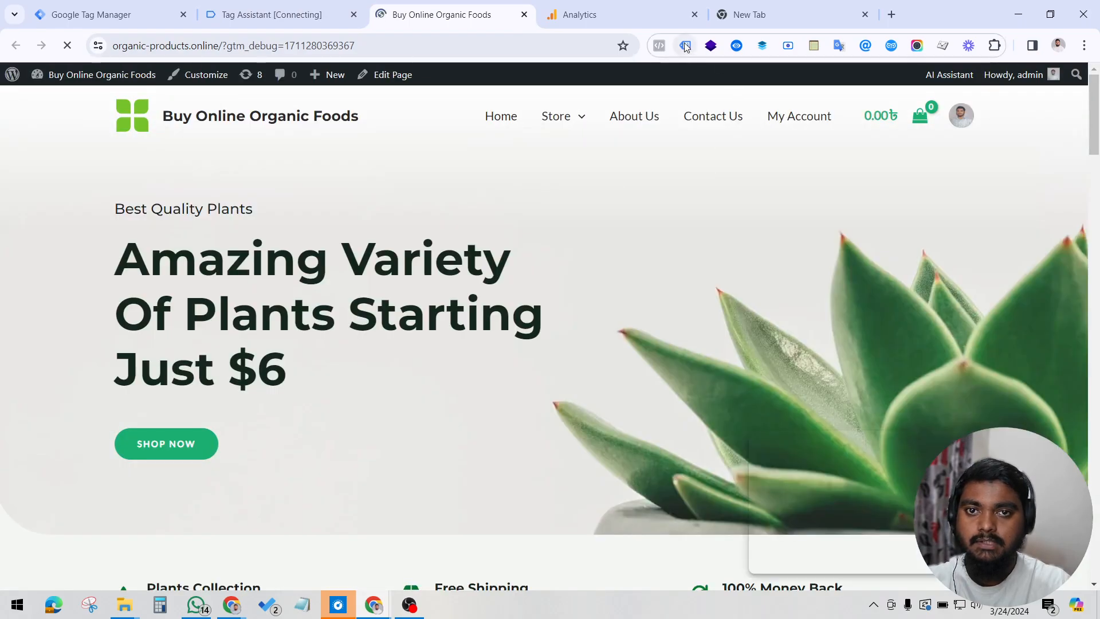
- Enable the Tag Assistant Legacy extension on the organic-products.online home page
left_click(685, 45)
left_click(408, 252)
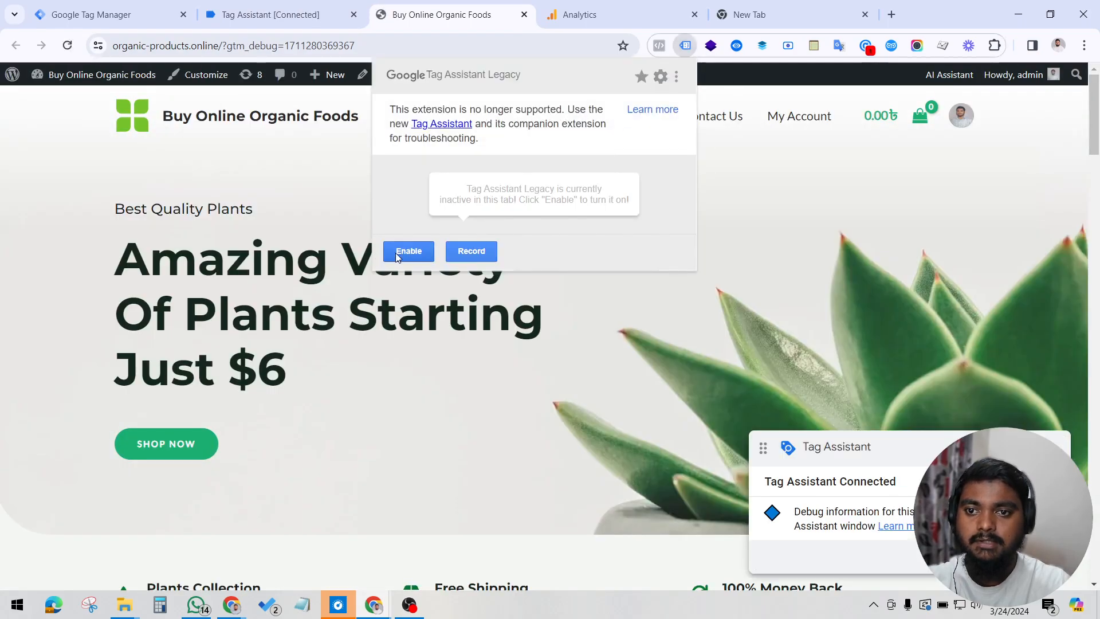
left_click(336, 364)
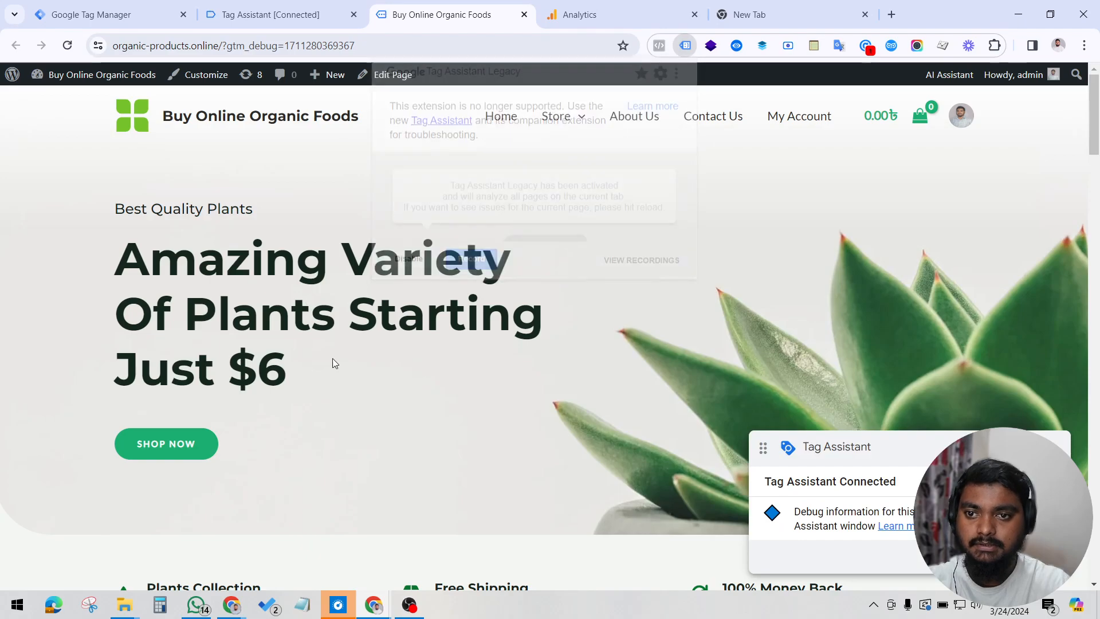
left_click(686, 46)
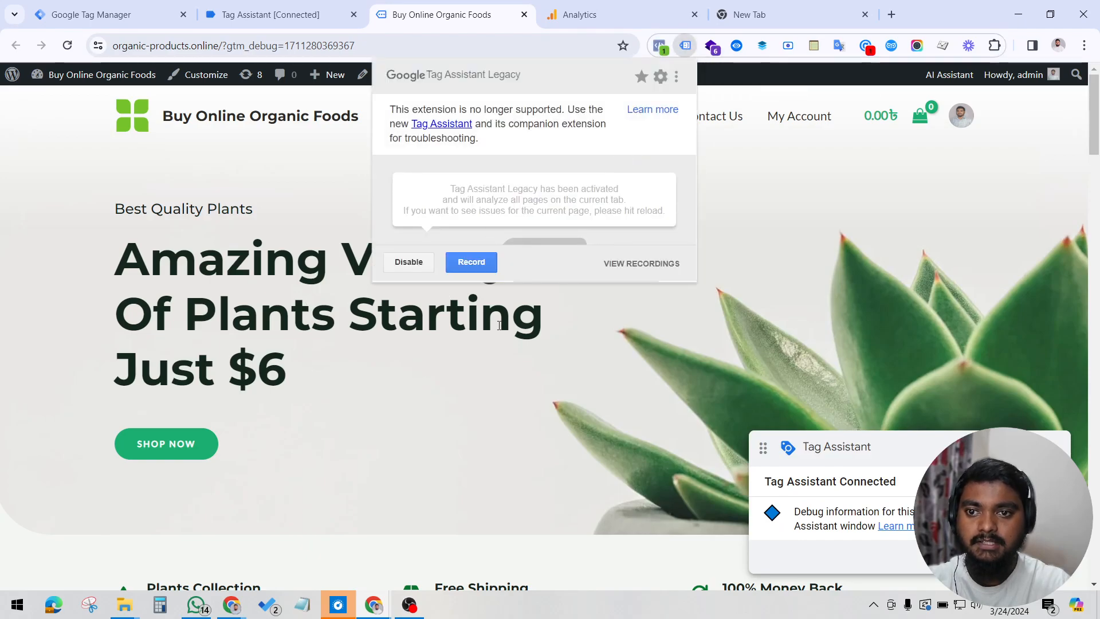
left_click(501, 367)
- Open the Boncellensis Secullant product page, then view the container's fired tags in the Tag Assistant summary
scroll(501, 371, "down", 10)
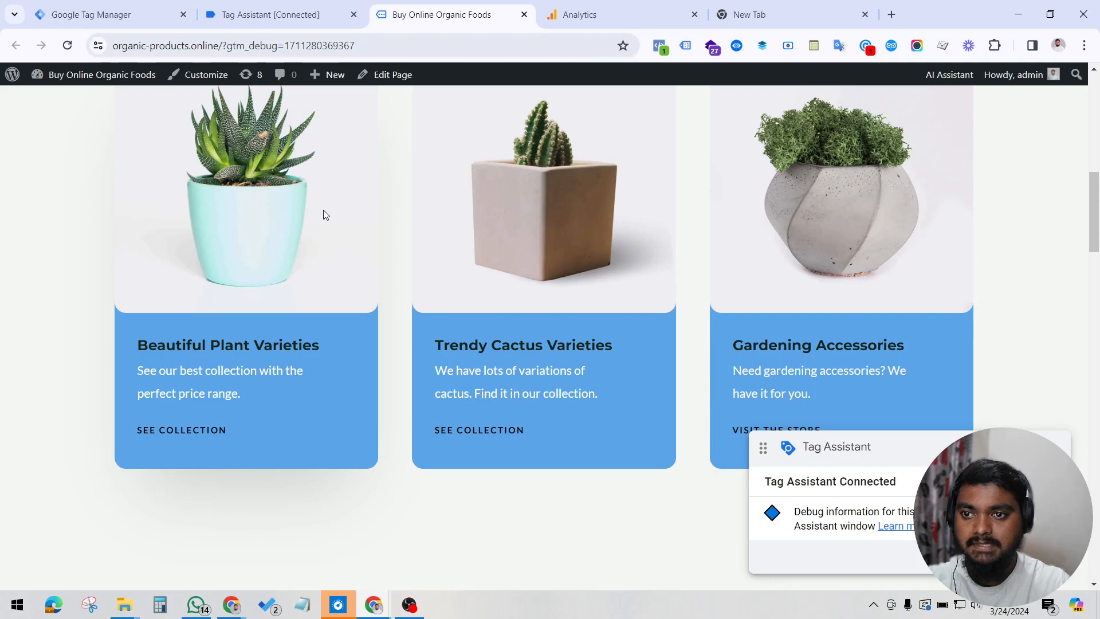
scroll(315, 206, "down", 8)
left_click(210, 482)
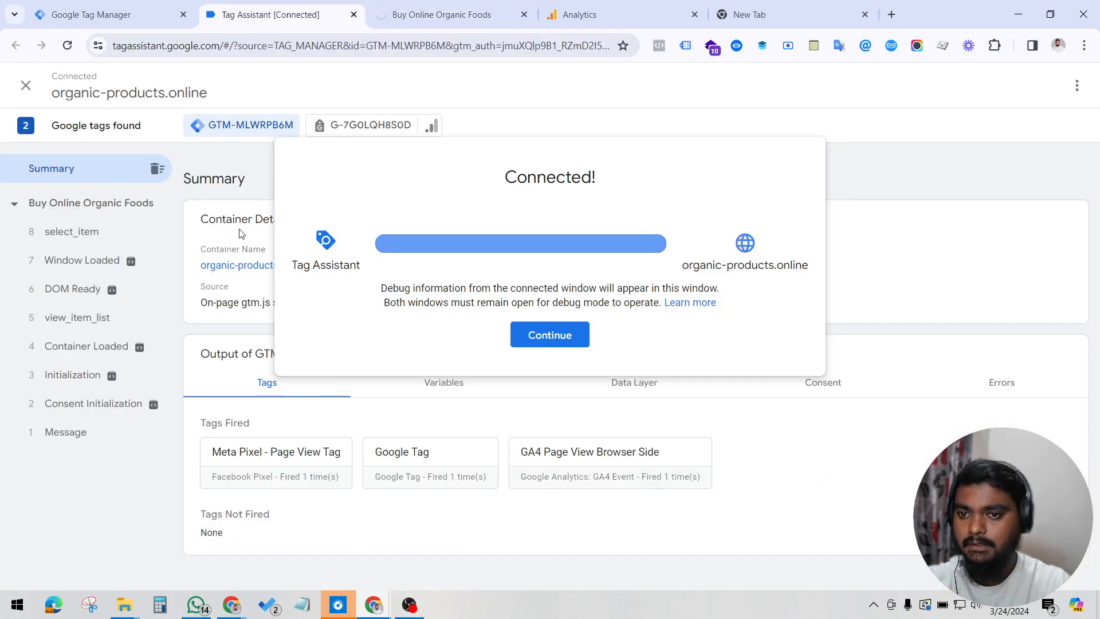
left_click(557, 346)
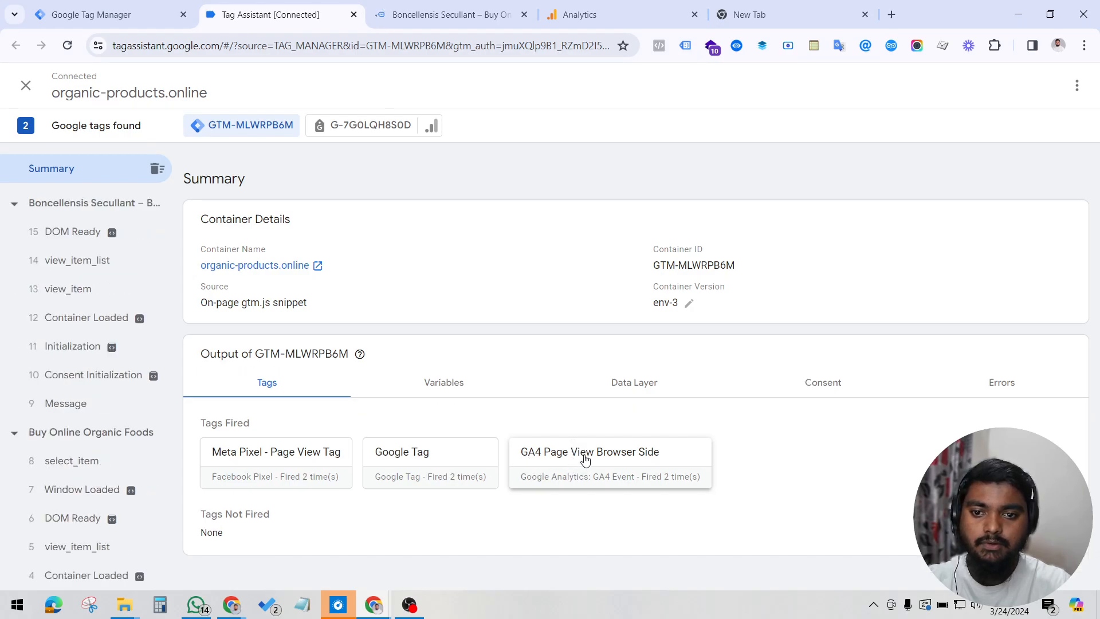
- Review the tags detected on the product page with Tag Assistant Legacy and switch back to DebugView in Google Analytics
left_click(422, 14)
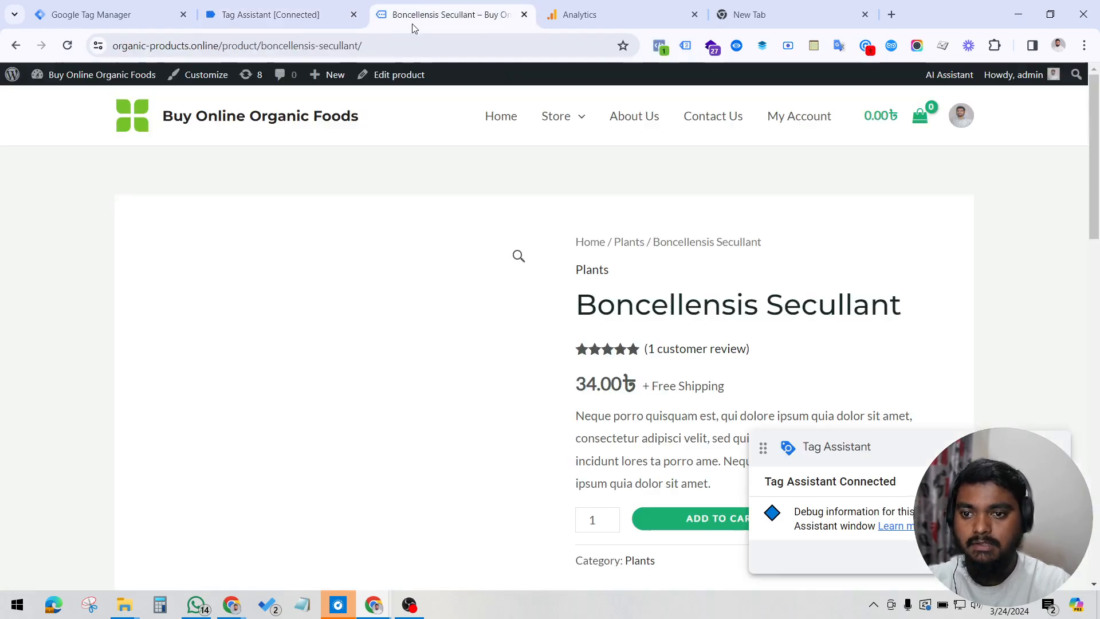
left_click(687, 48)
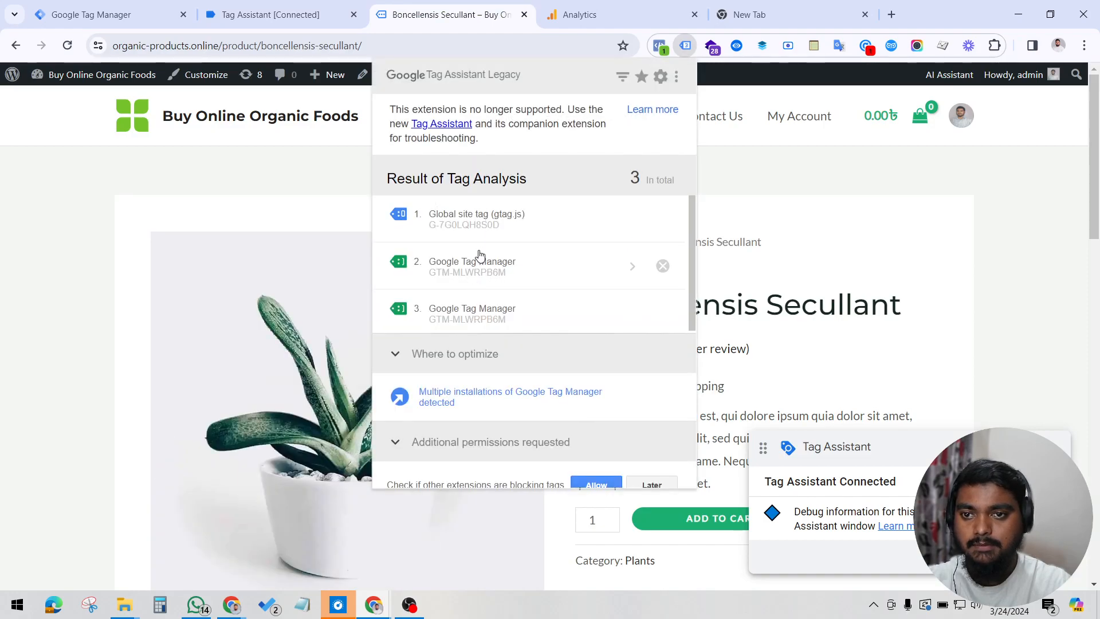
scroll(484, 230, "down", 1)
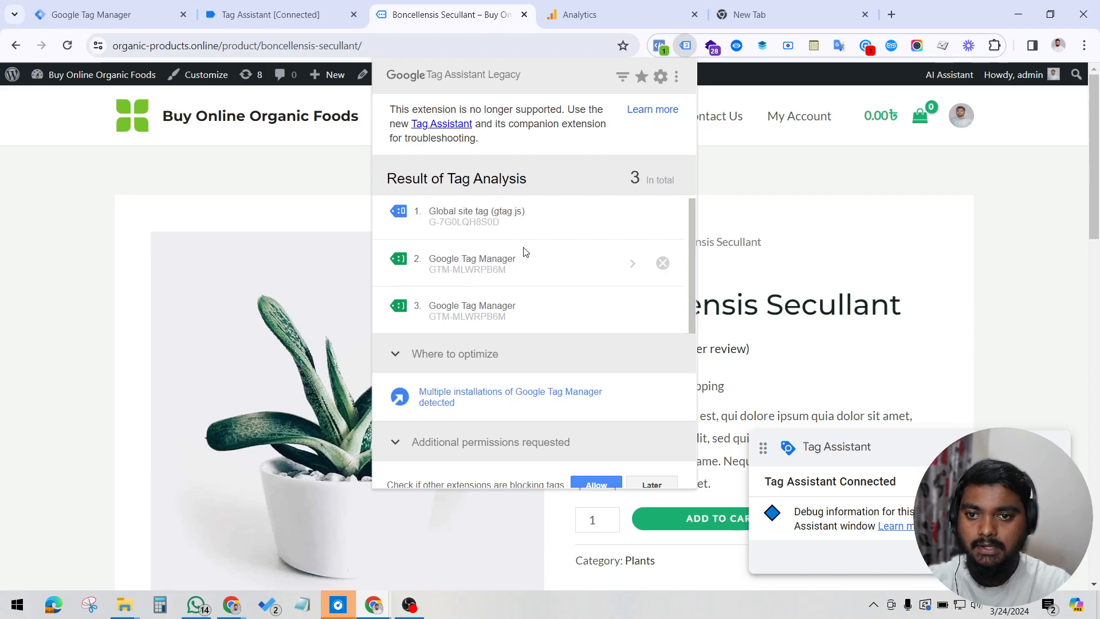
left_click(578, 15)
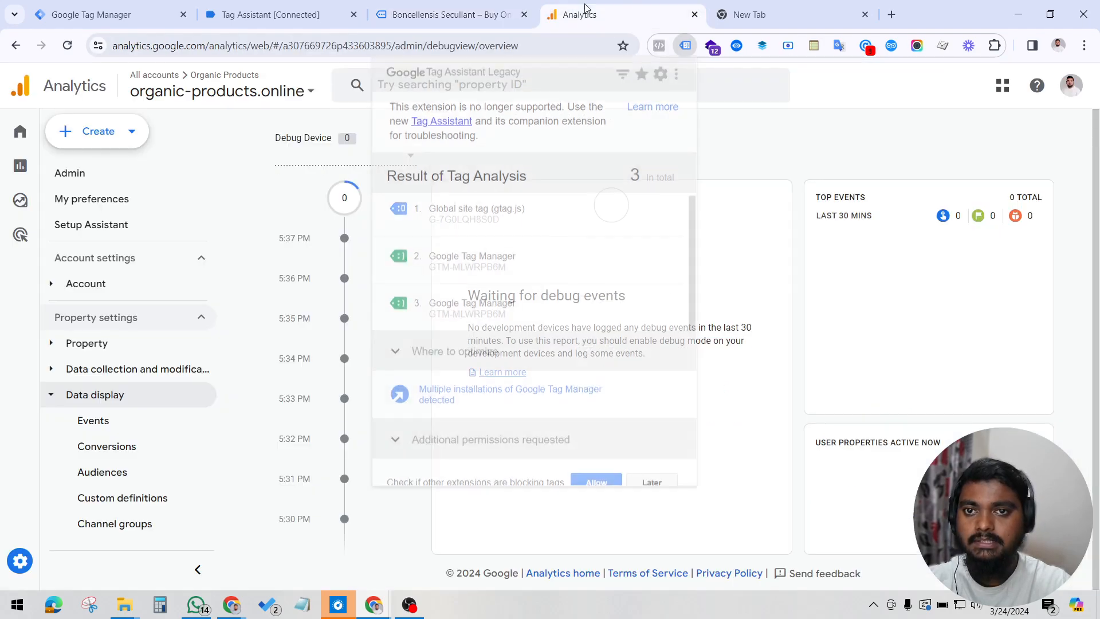